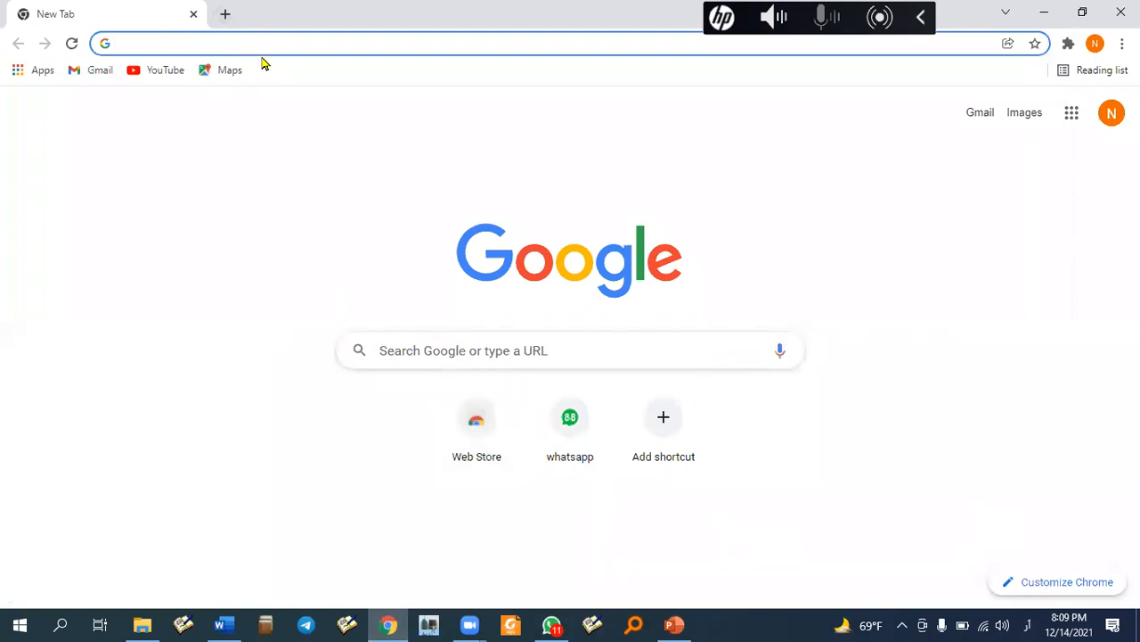
- Open Gmail and switch to the second Google account's inbox in a new tab
{"action": "left_click", "coordinate": [88, 70]}
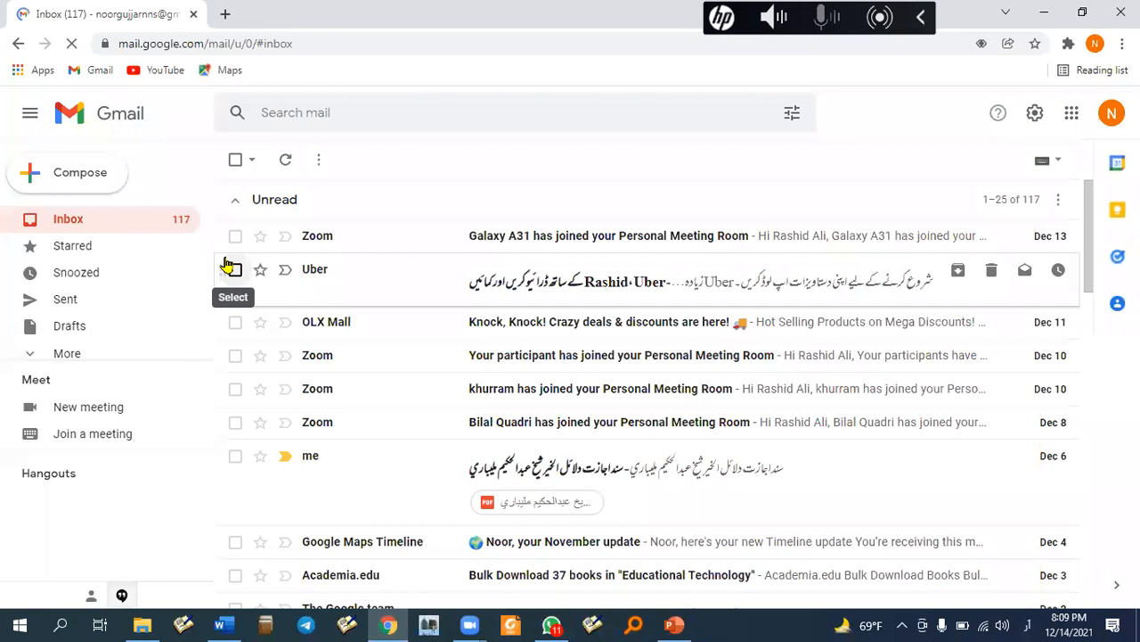
{"action": "left_click", "coordinate": [1075, 123]}
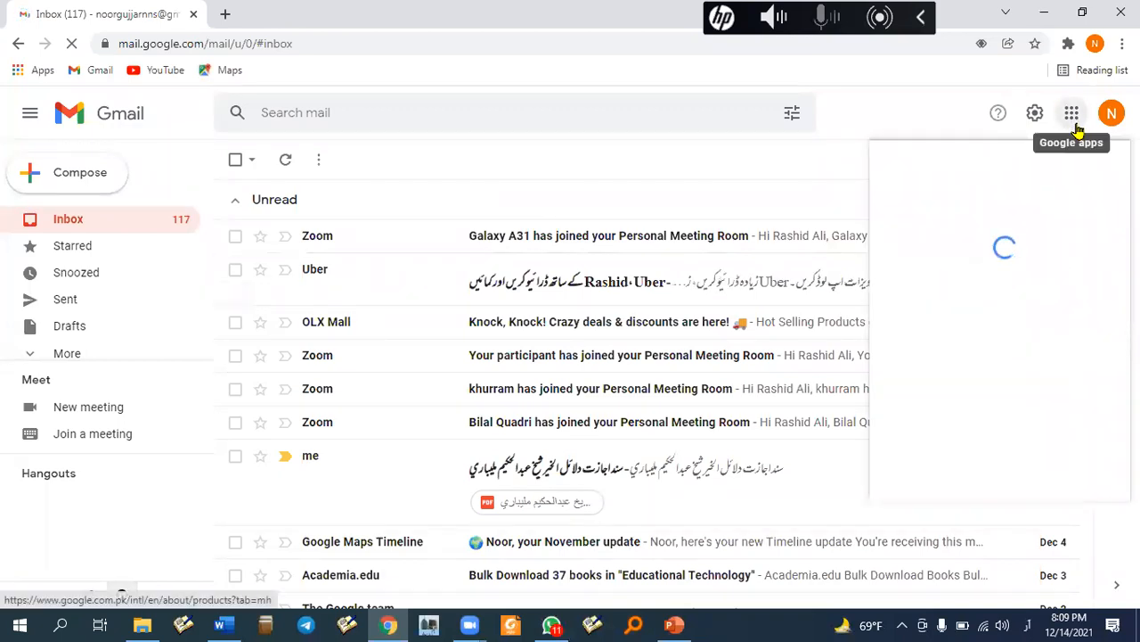
{"action": "left_click", "coordinate": [1112, 121]}
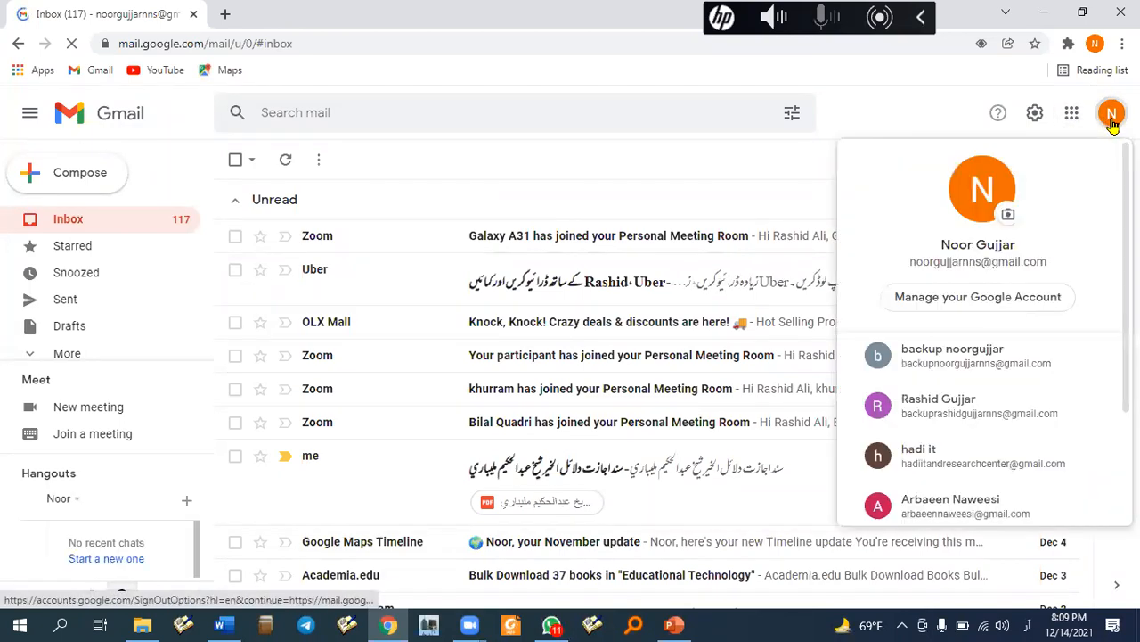
{"action": "left_click", "coordinate": [975, 459]}
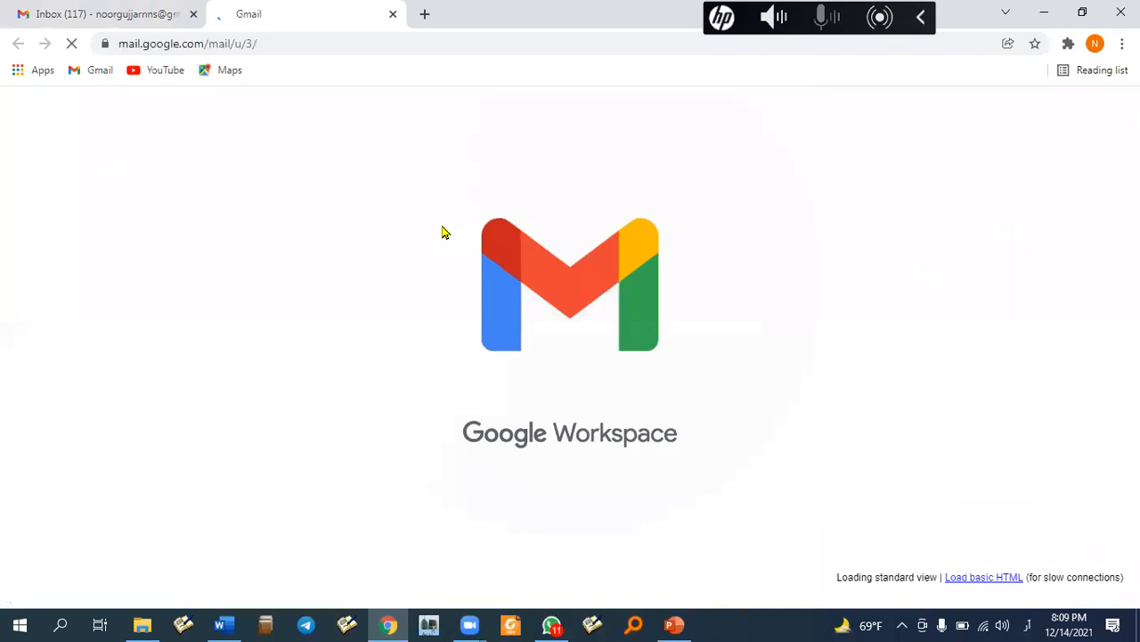
{"action": "left_click", "coordinate": [1077, 112]}
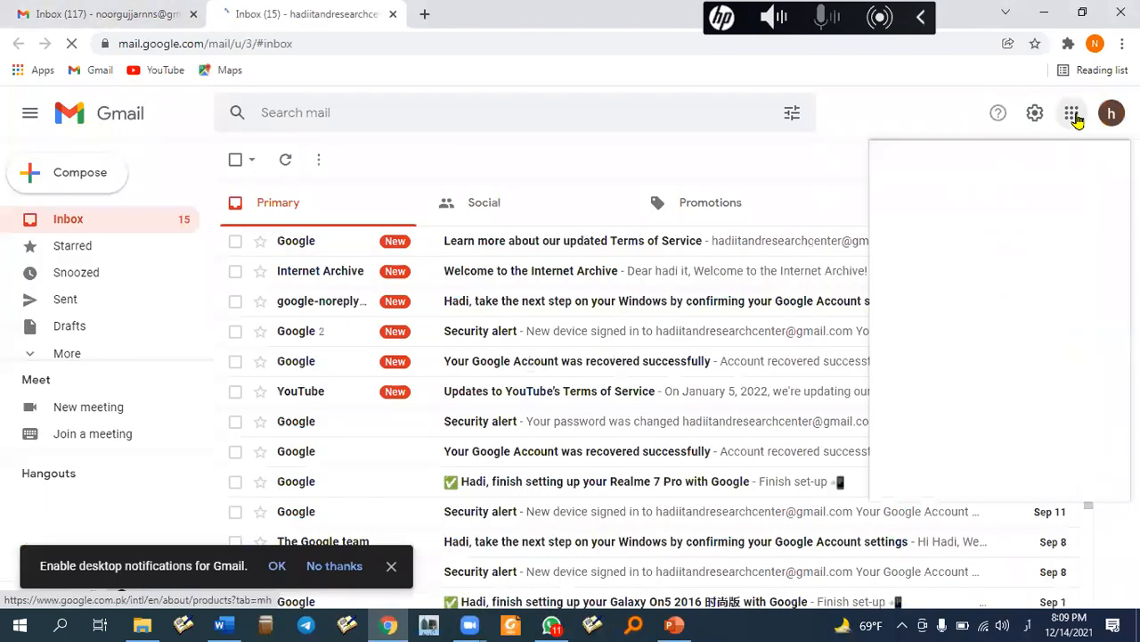
- Copy the anyone-can-view share link for the 'office word' folder in Google Drive
{"action": "left_click", "coordinate": [925, 432]}
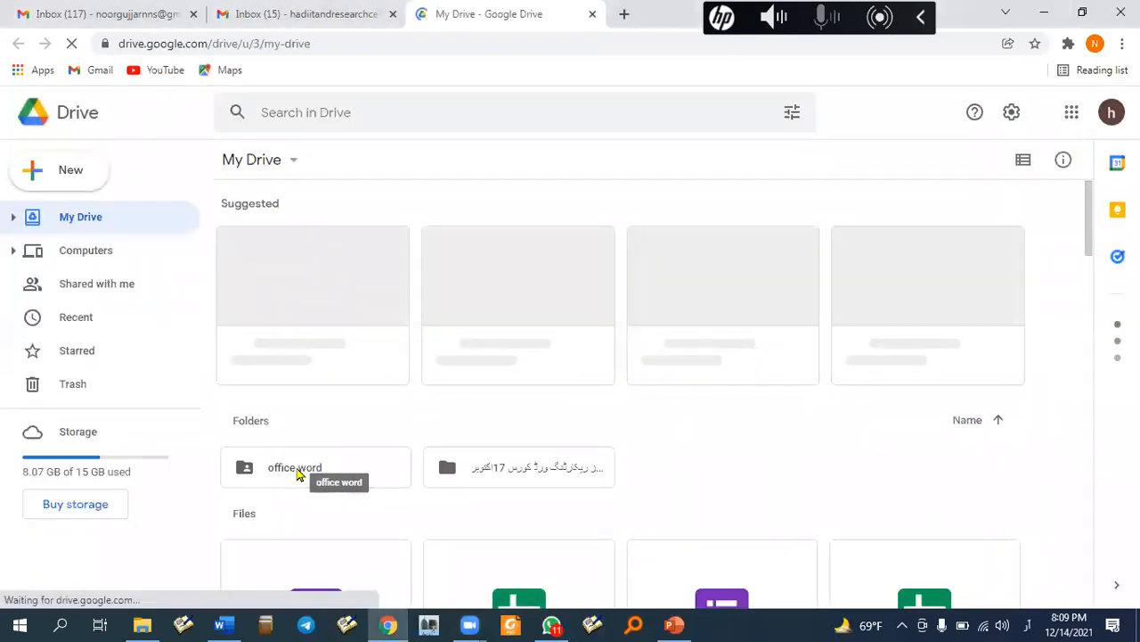
{"action": "right_click", "coordinate": [299, 474]}
{"action": "left_click", "coordinate": [366, 287]}
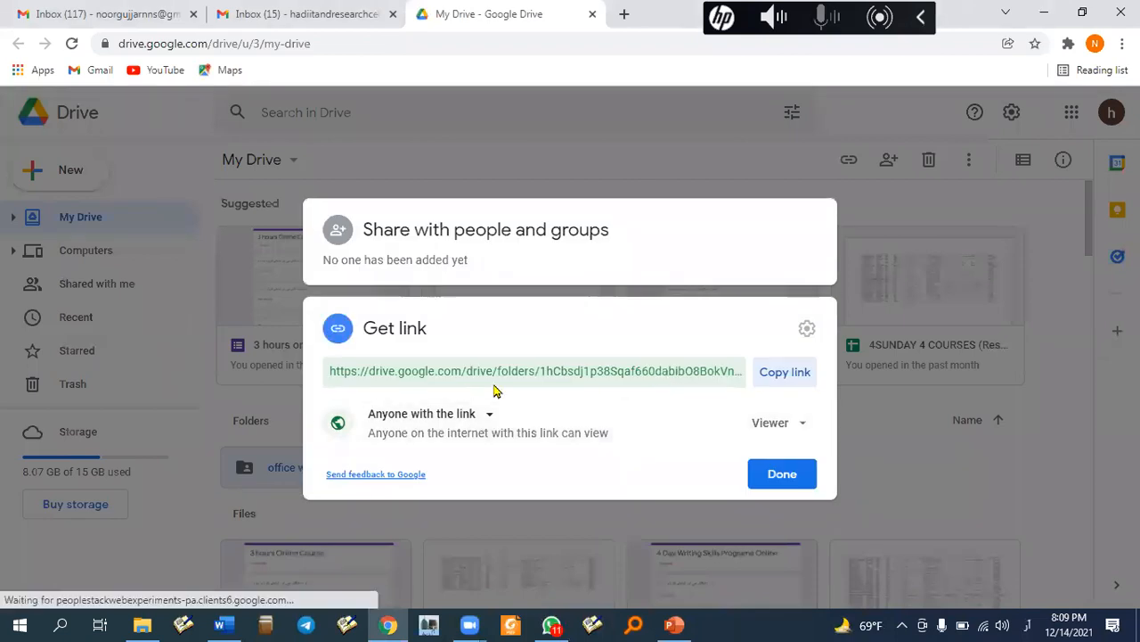
{"action": "left_click", "coordinate": [792, 372]}
{"action": "left_click", "coordinate": [782, 474]}
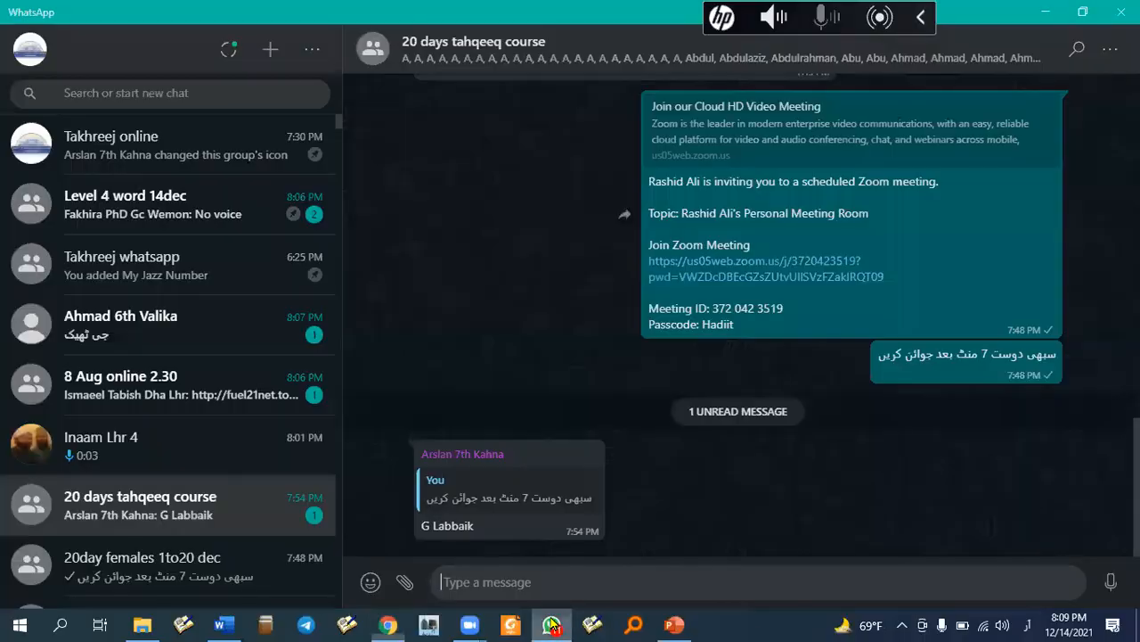
{"action": "left_click", "coordinate": [552, 624]}
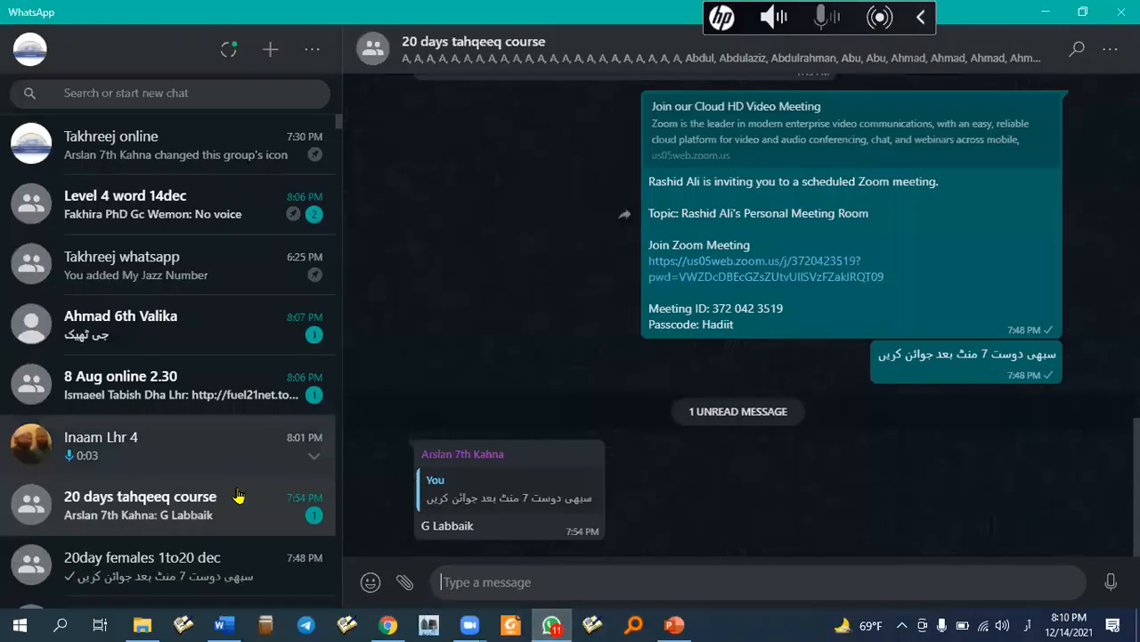
- Send the 20 days tahqeeq course group an Urdu Microsoft Word 2019 caption with the pasted Drive link
{"action": "left_click", "coordinate": [535, 583]}
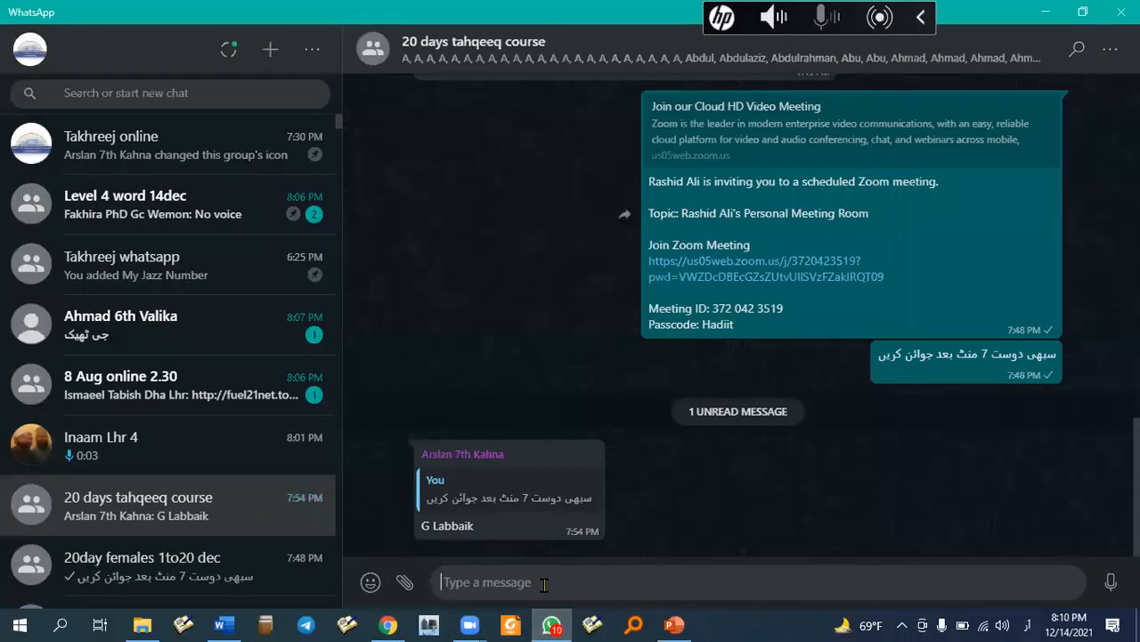
{"action": "type", "text": "مائیکروسافٹ ور"}
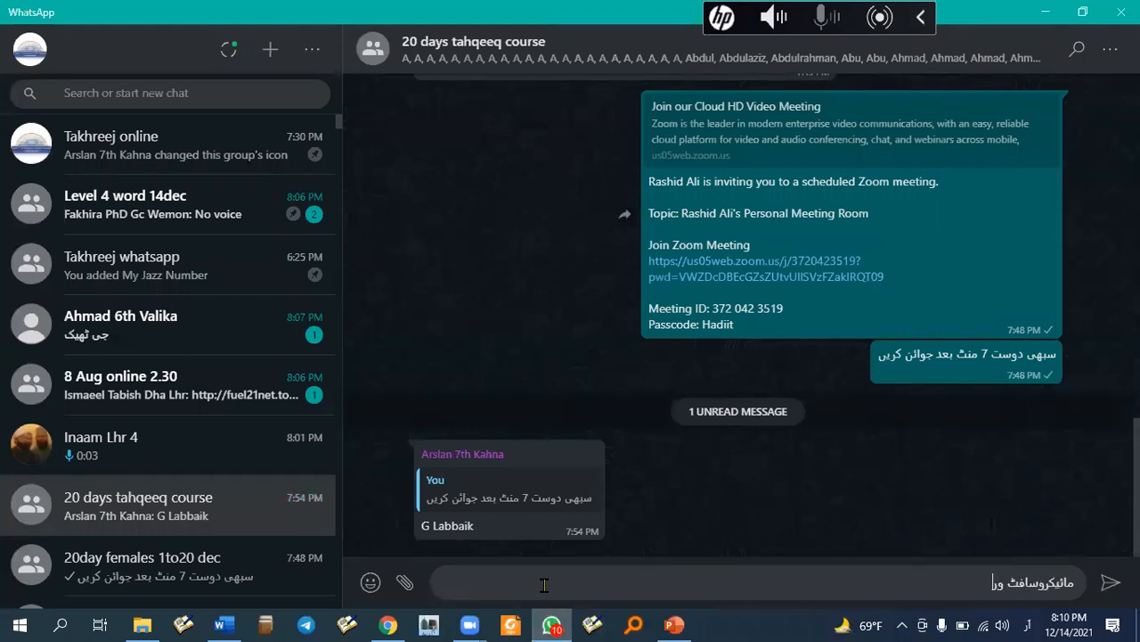
{"action": "type", "text": "ڈ 2019 انسٹال کرنے کے لئے سا"}
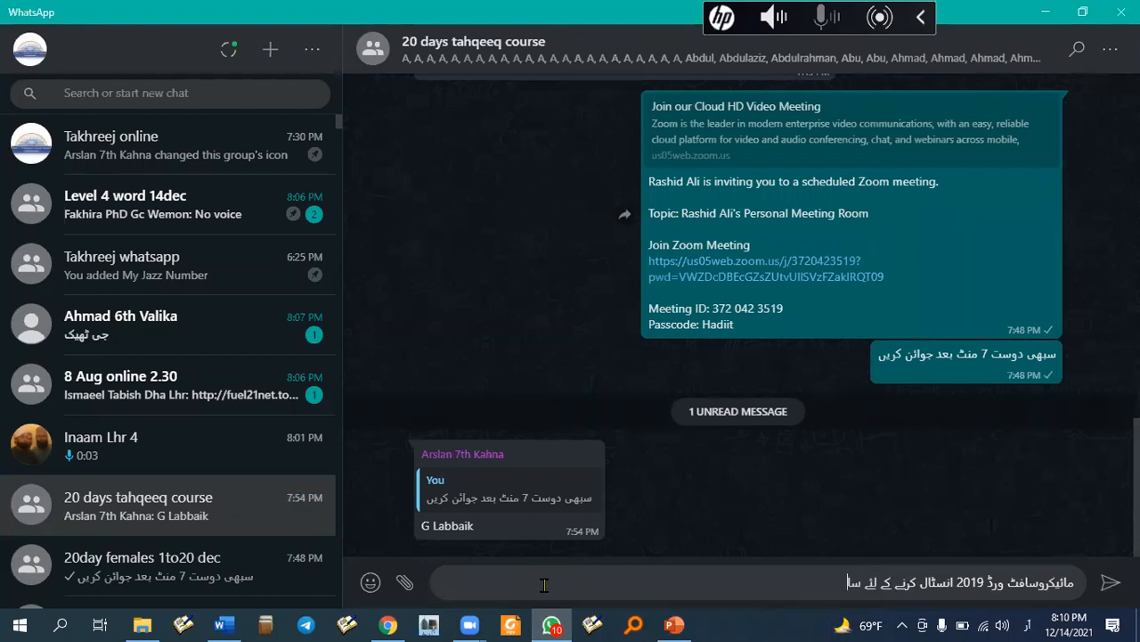
{"action": "key", "text": "BackSpace"}
{"action": "key", "text": "shift+Return"}
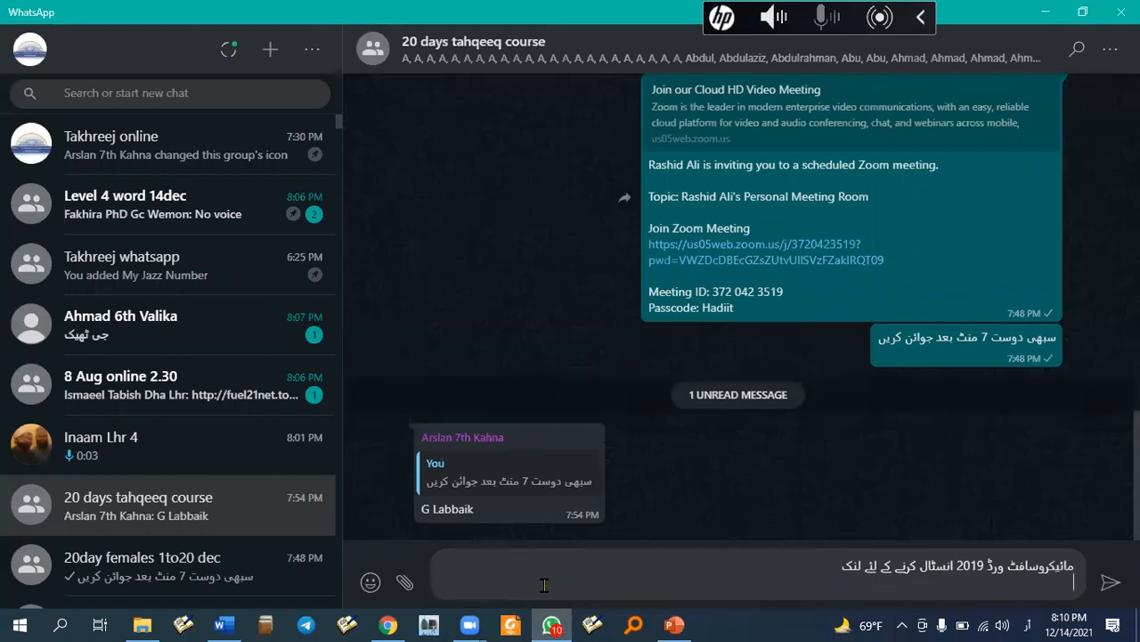
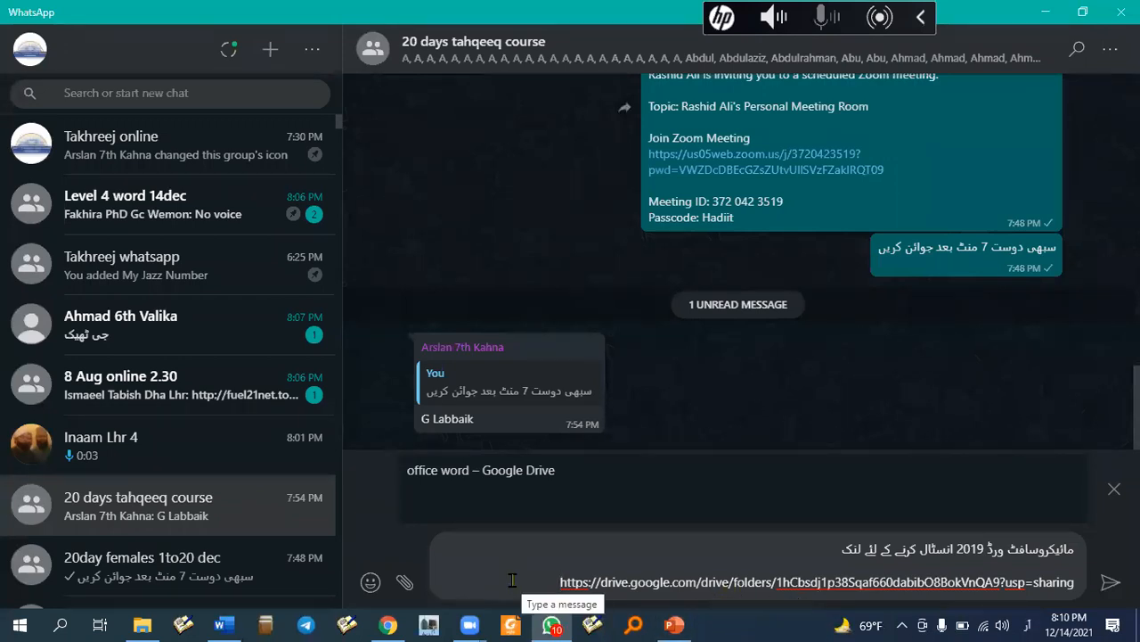
{"action": "key", "text": "Return"}
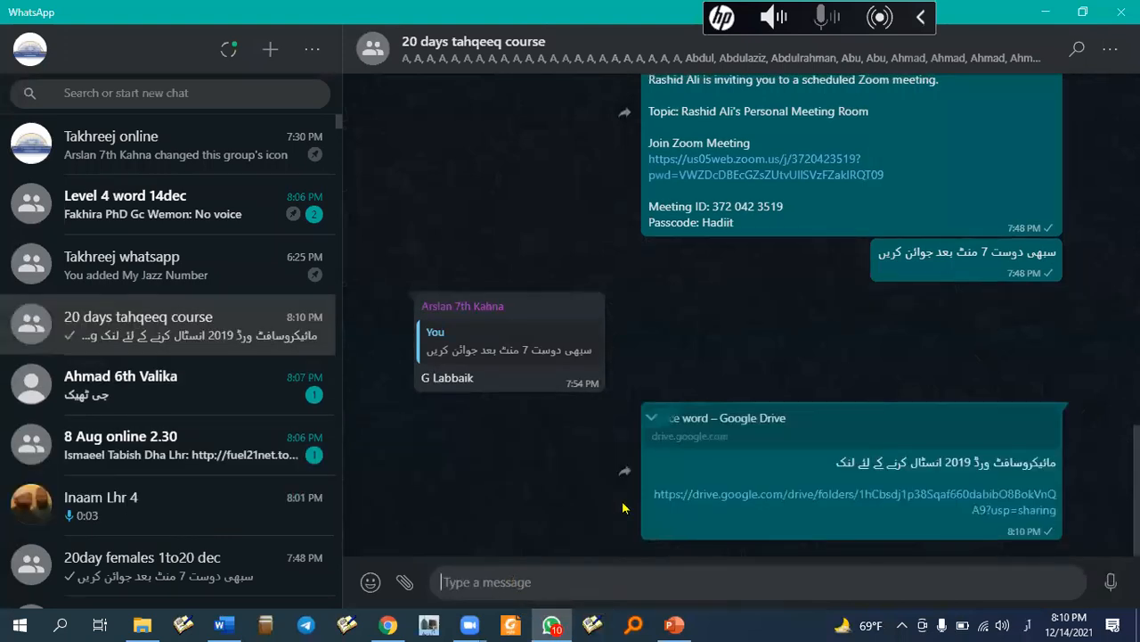
- Forward the link message to Level 4 word 14dec, 20day females 1to20 dec, Level 1 and 20 days course
{"action": "left_click", "coordinate": [627, 478]}
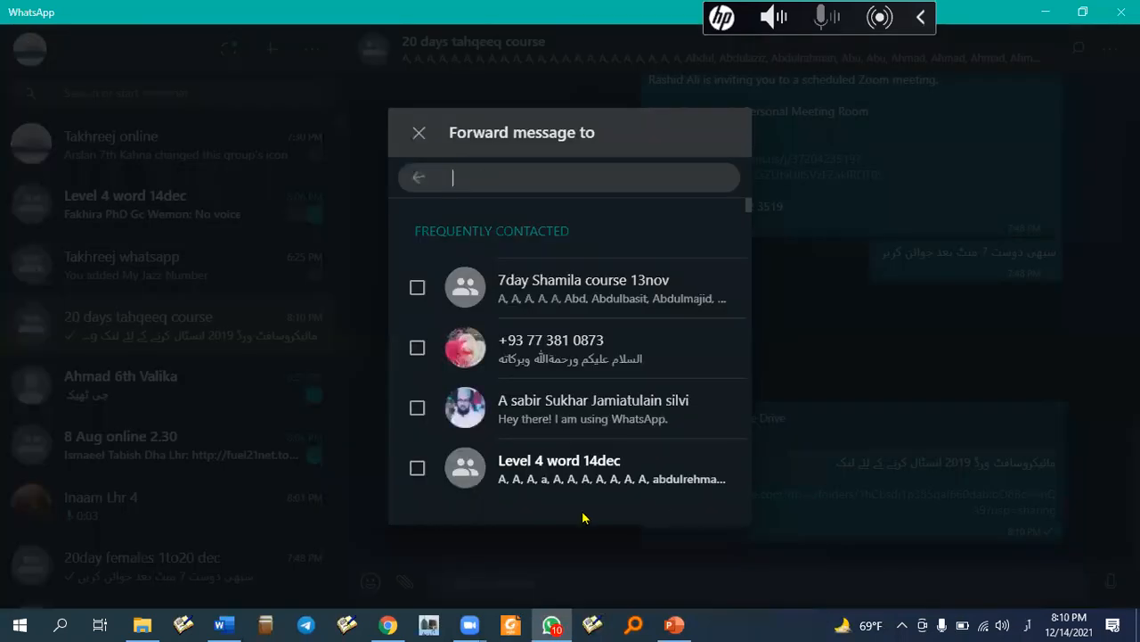
{"action": "scroll", "coordinate": [627, 468], "scroll_direction": "down", "scroll_amount": 1}
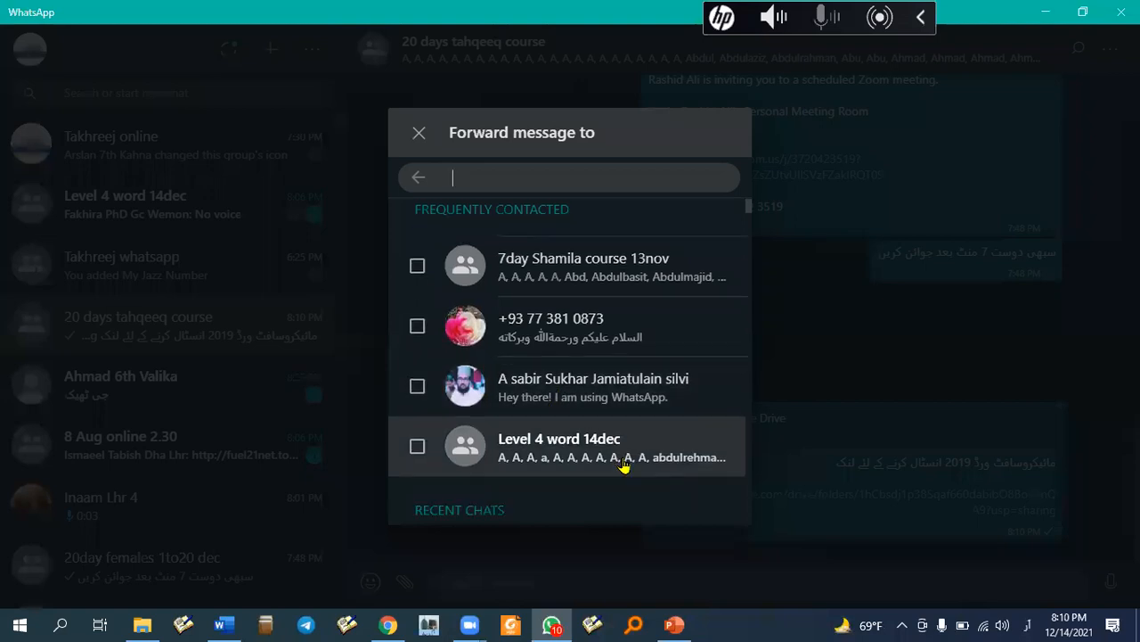
{"action": "left_click", "coordinate": [438, 400]}
{"action": "scroll", "coordinate": [669, 441], "scroll_direction": "down", "scroll_amount": 4}
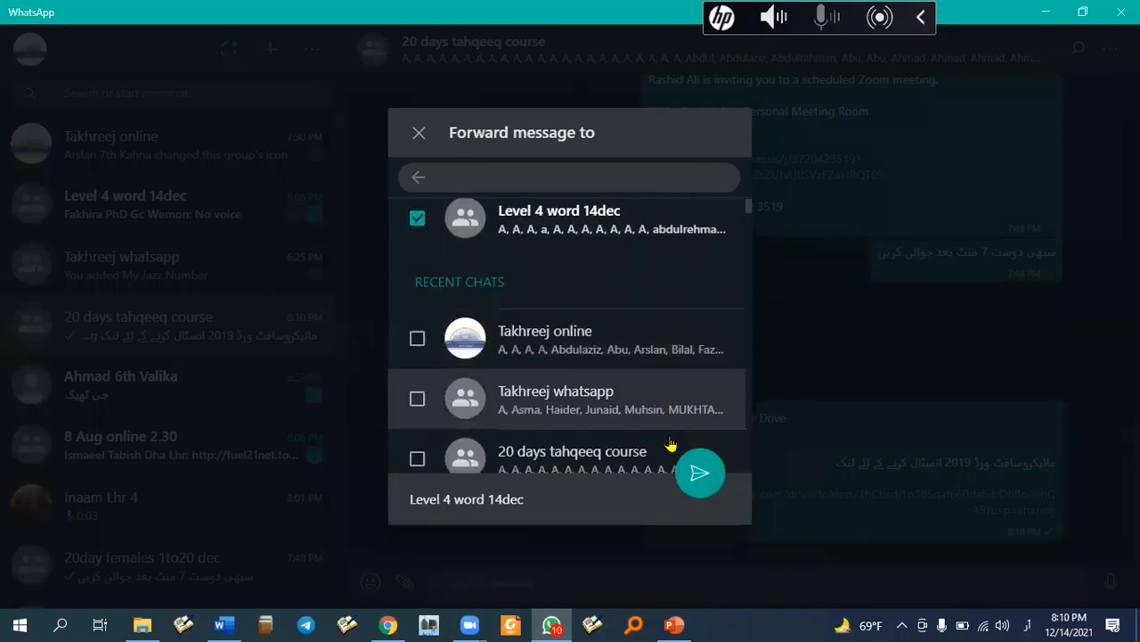
{"action": "scroll", "coordinate": [649, 313], "scroll_direction": "down", "scroll_amount": 2}
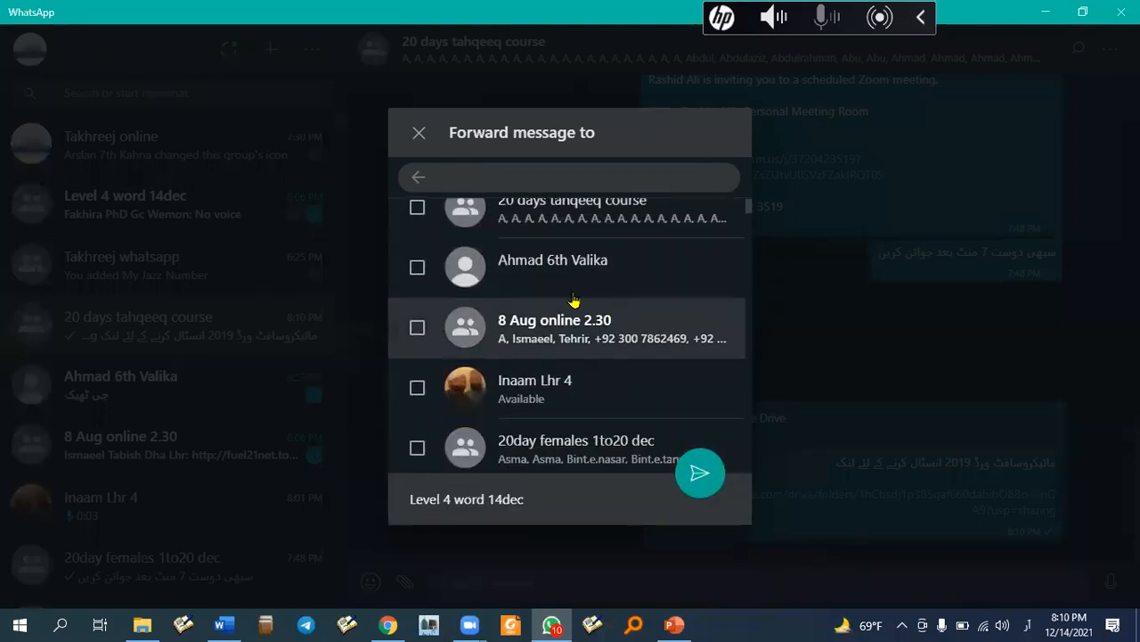
{"action": "scroll", "coordinate": [691, 349], "scroll_direction": "down", "scroll_amount": 3}
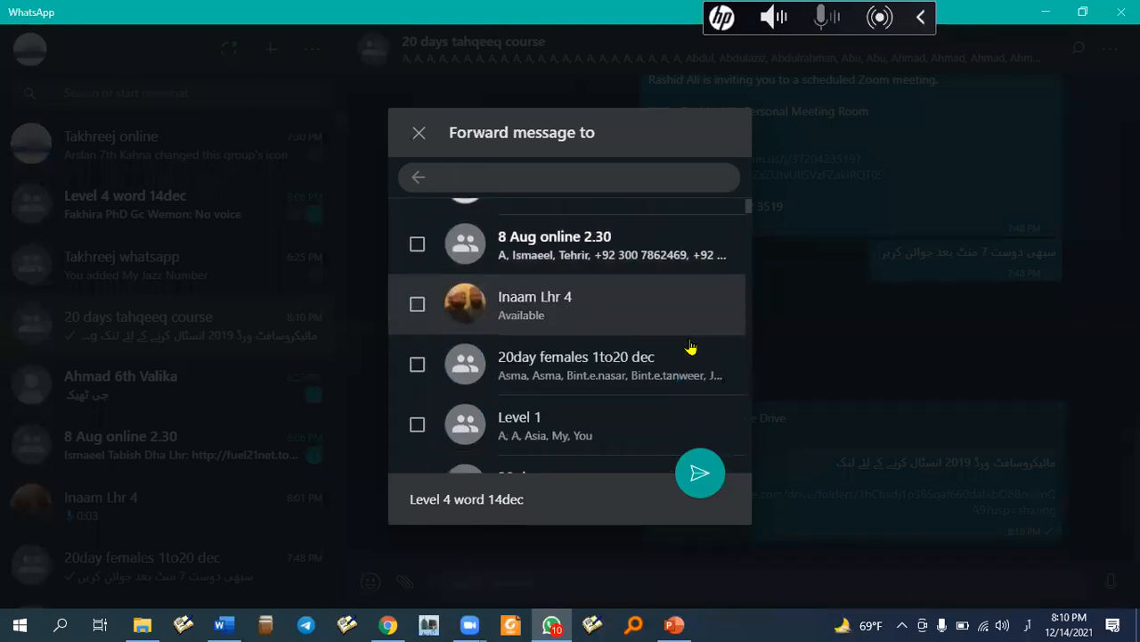
{"action": "left_click", "coordinate": [420, 283]}
{"action": "left_click", "coordinate": [432, 364]}
{"action": "left_click", "coordinate": [438, 402]}
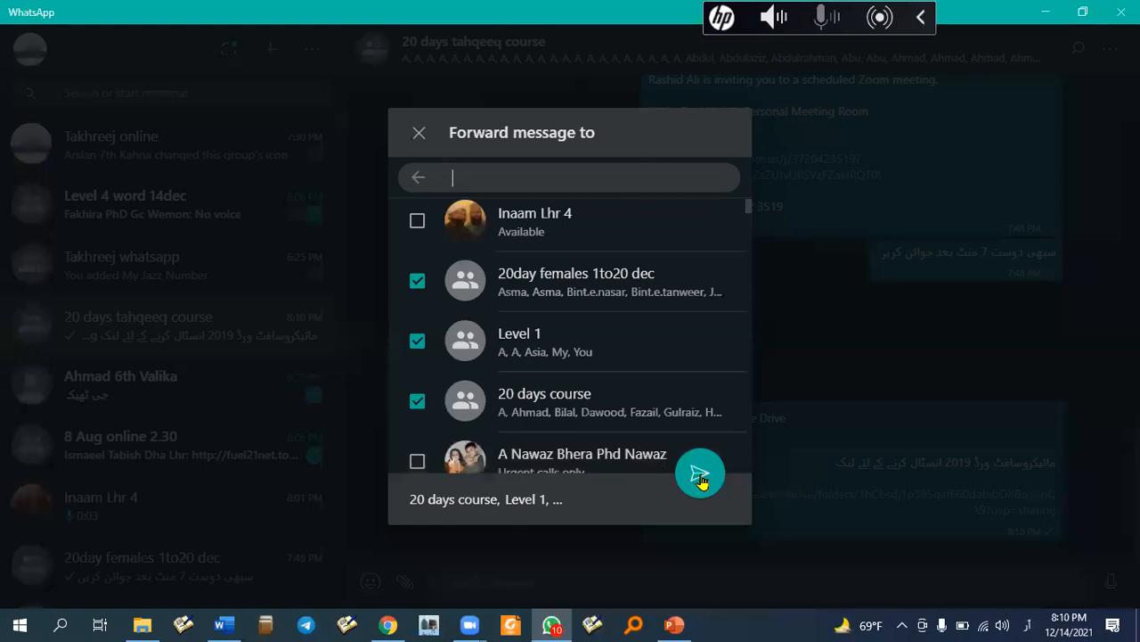
{"action": "left_click", "coordinate": [701, 473]}
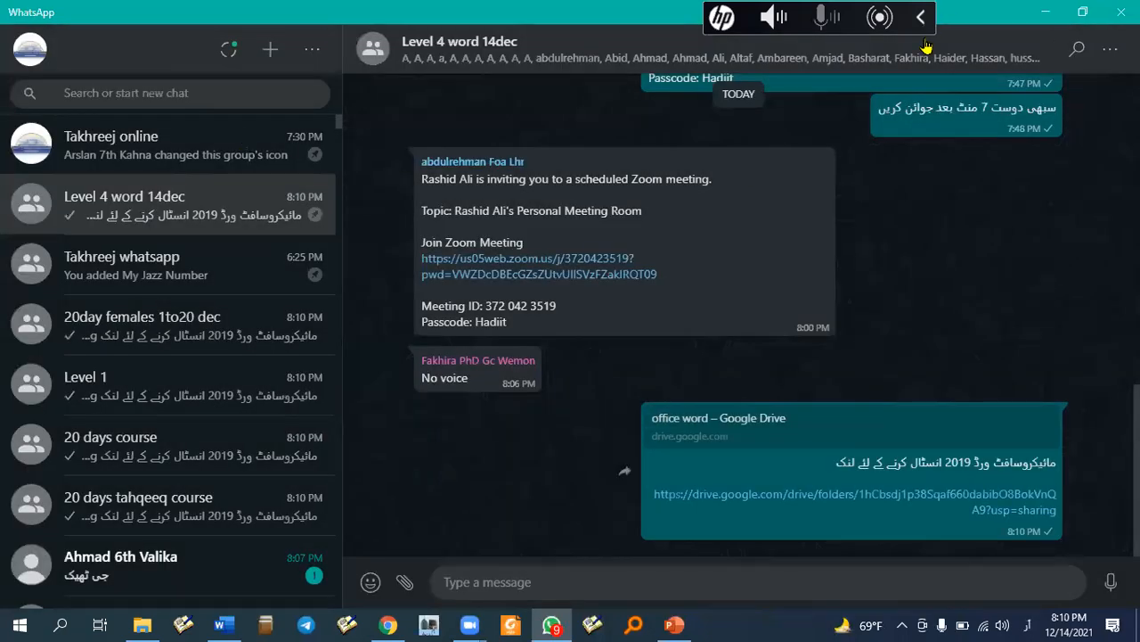
{"action": "left_click", "coordinate": [1046, 12]}
{"action": "key", "text": "alt+Tab"}
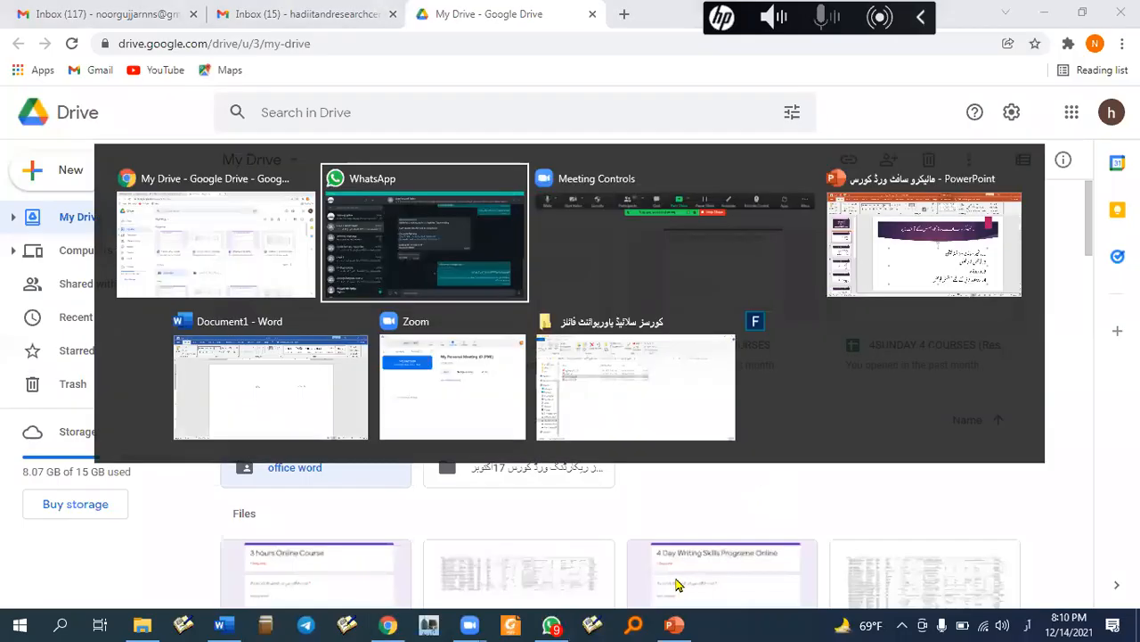
- View the Word course slides, then show the folder of four course presentations with nothing selected
{"action": "left_click", "coordinate": [945, 254]}
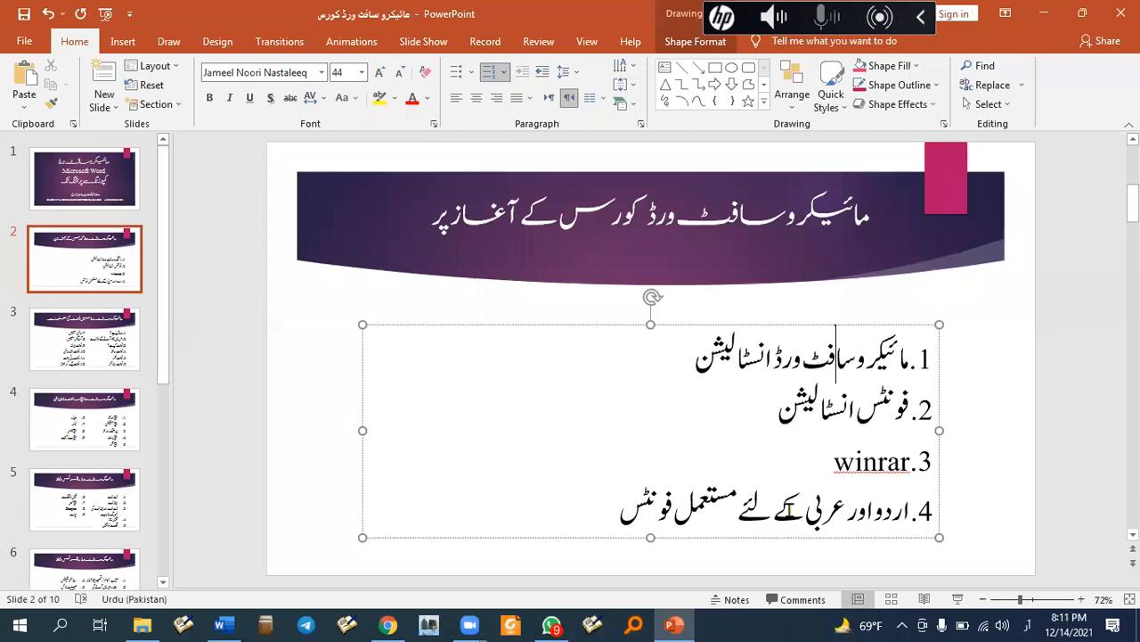
{"action": "left_click", "coordinate": [144, 624]}
{"action": "left_click", "coordinate": [451, 408]}
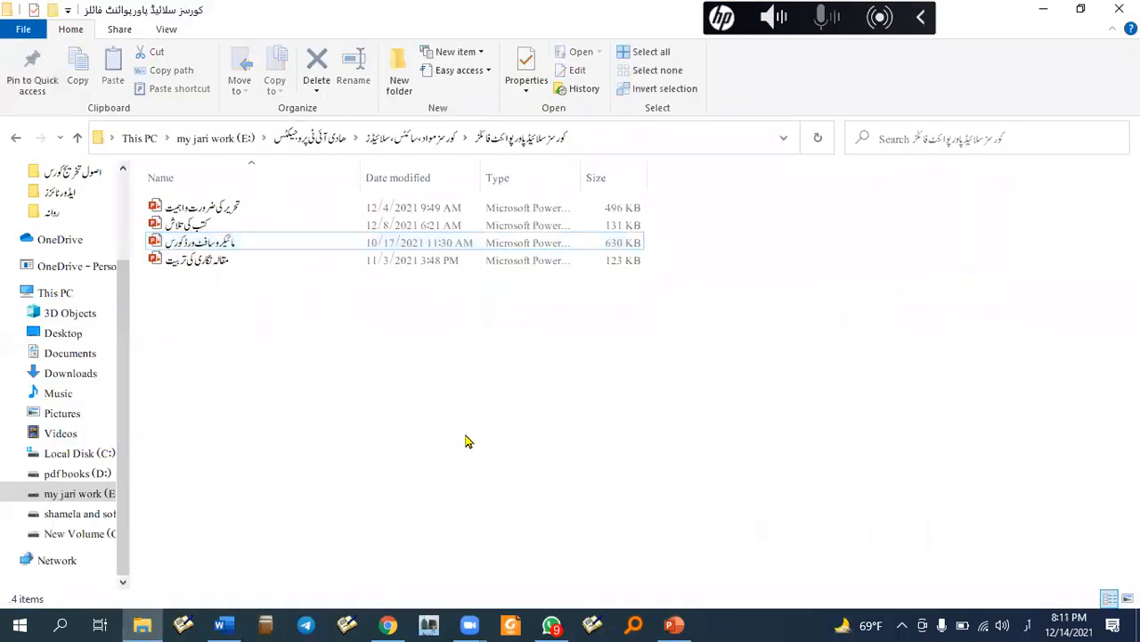
- In a new Explorer window, browse drives F: and G:, then open softwares on pdfbooks (D:)
{"action": "left_click", "coordinate": [148, 623]}
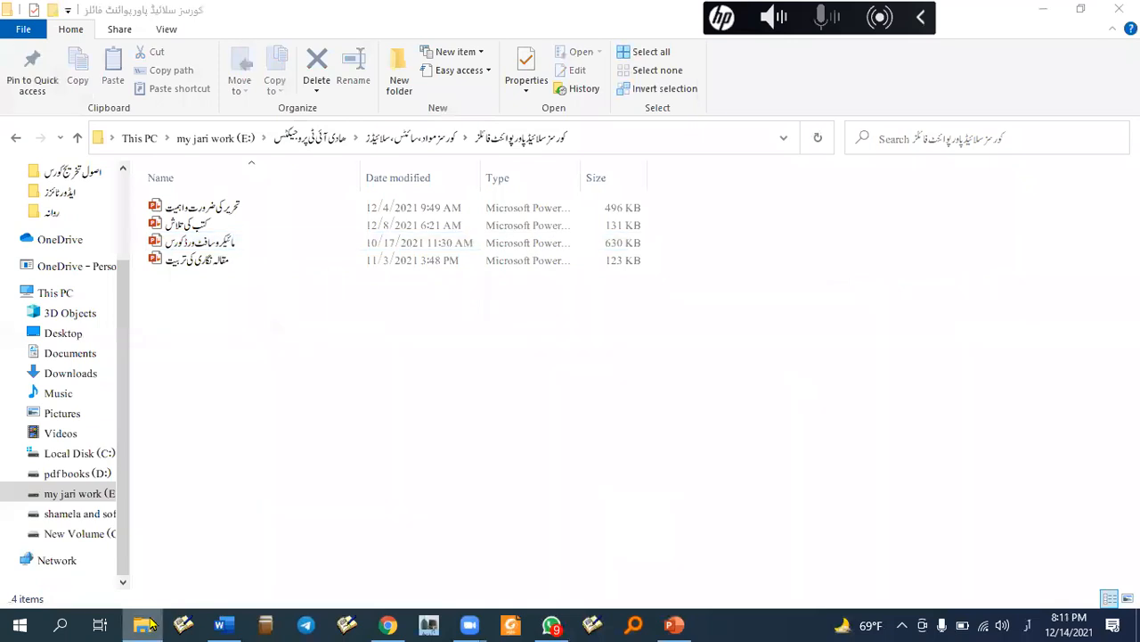
{"action": "right_click", "coordinate": [150, 624]}
{"action": "left_click", "coordinate": [526, 445]}
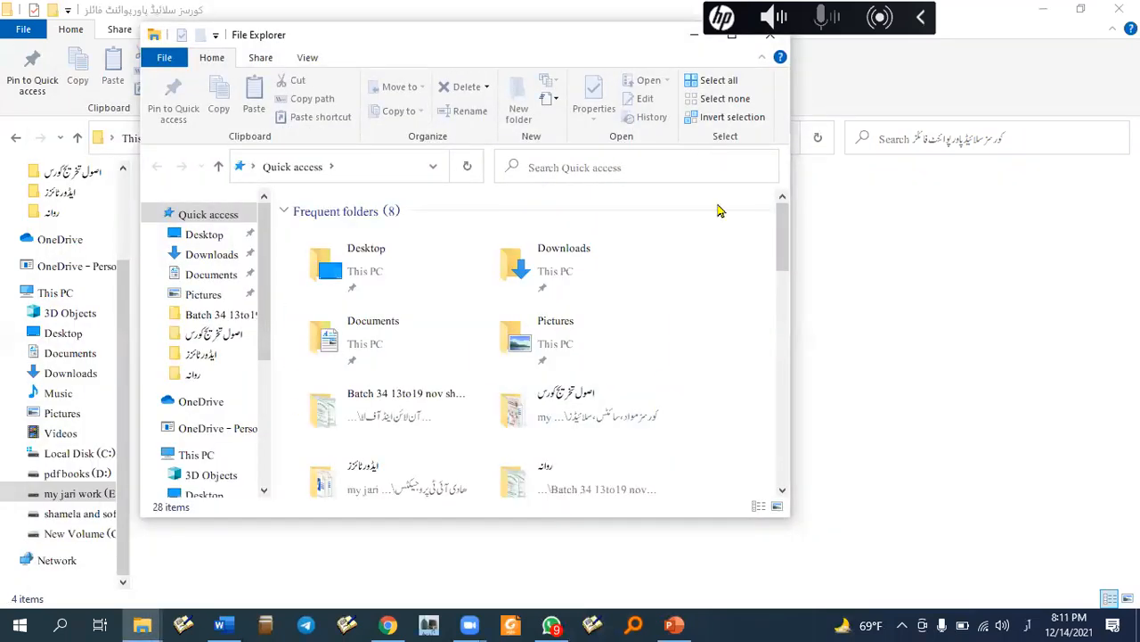
{"action": "scroll", "coordinate": [241, 419], "scroll_direction": "down", "scroll_amount": 4}
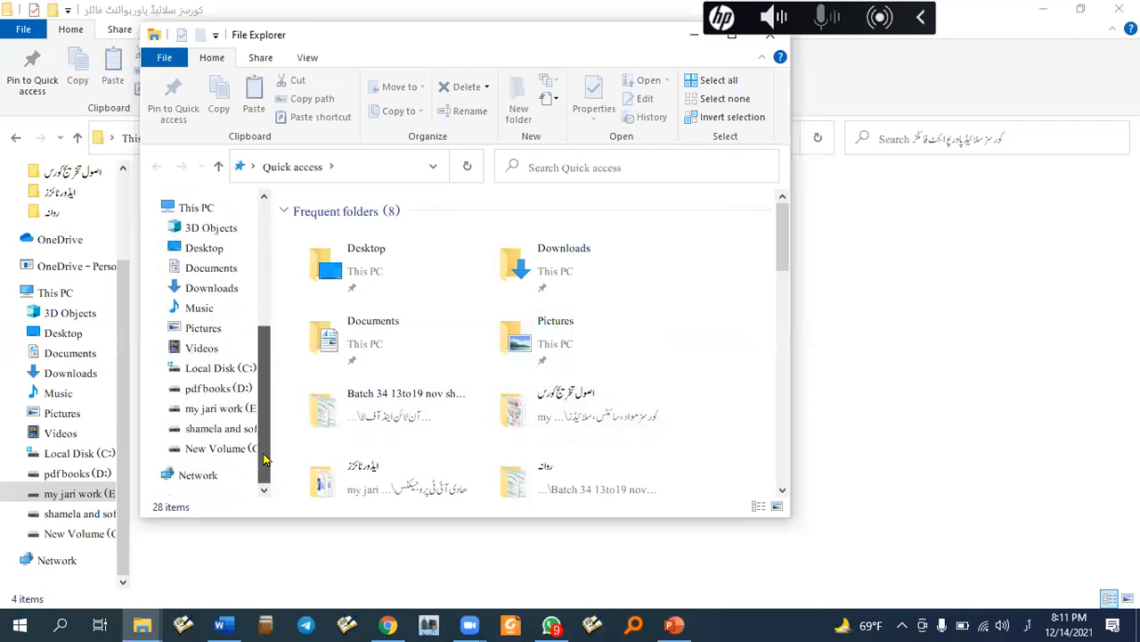
{"action": "left_click", "coordinate": [223, 429]}
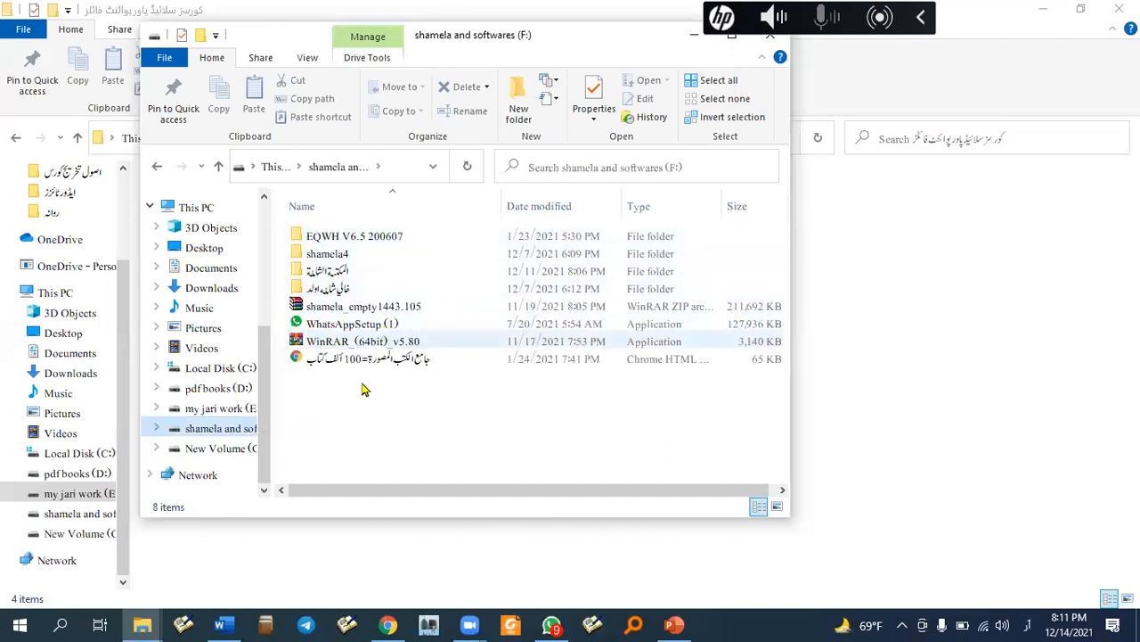
{"action": "left_click", "coordinate": [239, 449]}
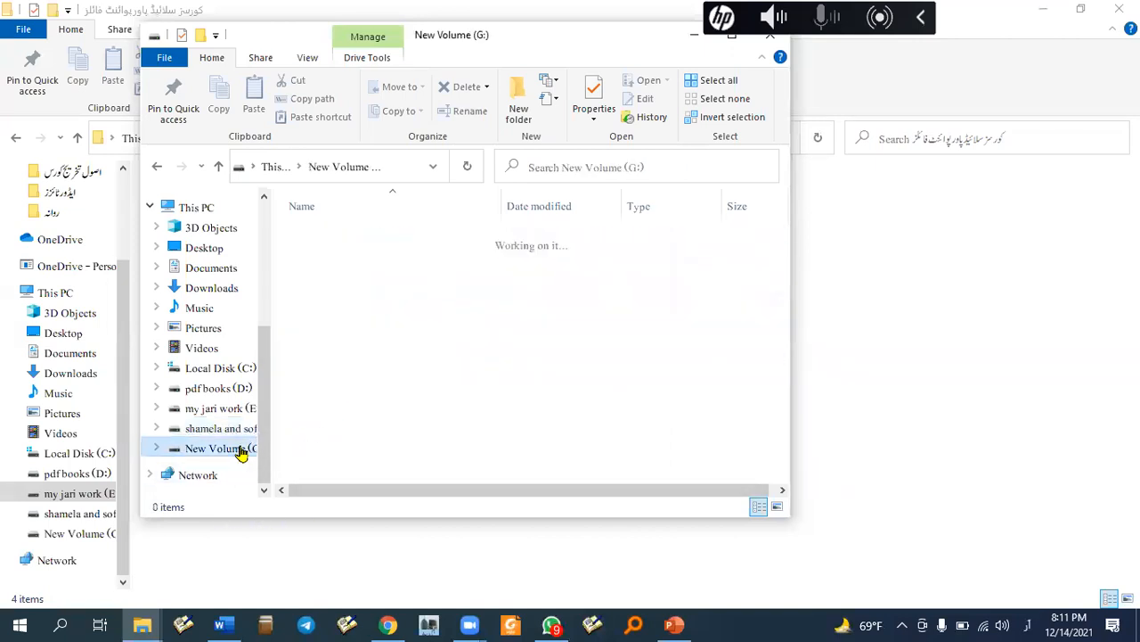
{"action": "left_click", "coordinate": [219, 388]}
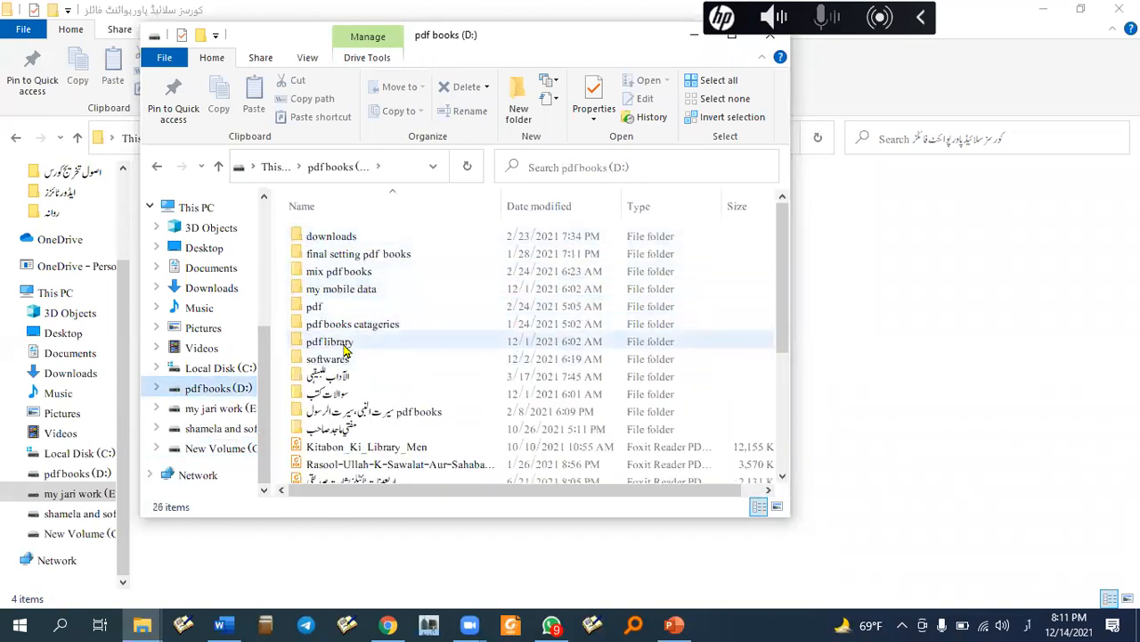
{"action": "left_click", "coordinate": [343, 359]}
{"action": "double_click", "coordinate": [343, 359]}
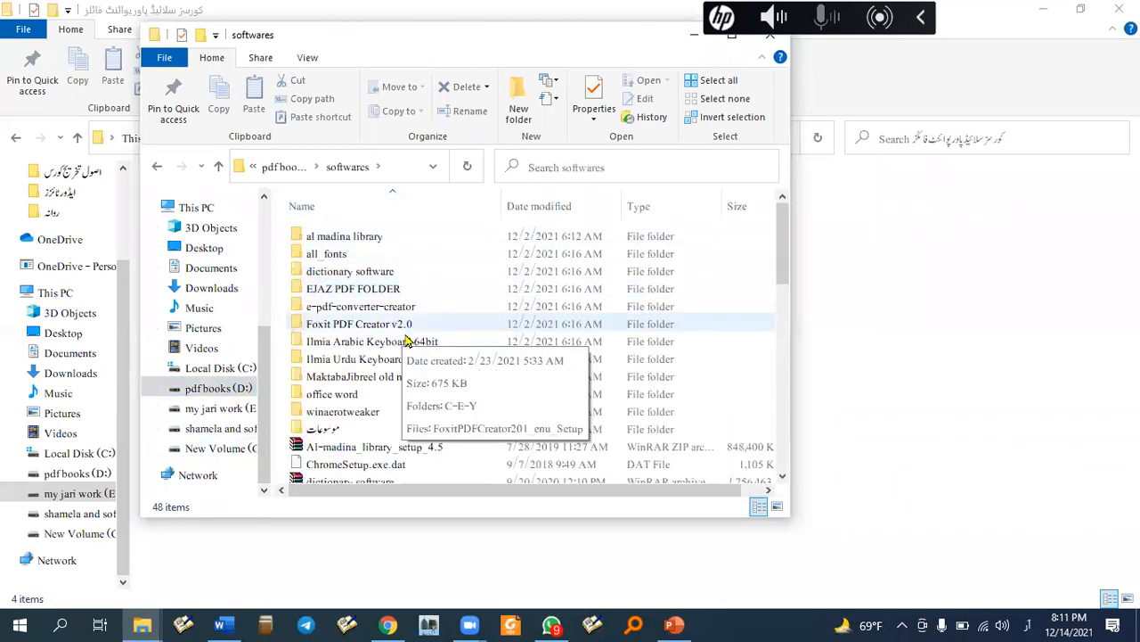
- Open the office word folder and widen the window and Name column to show full archive names
{"action": "double_click", "coordinate": [362, 398]}
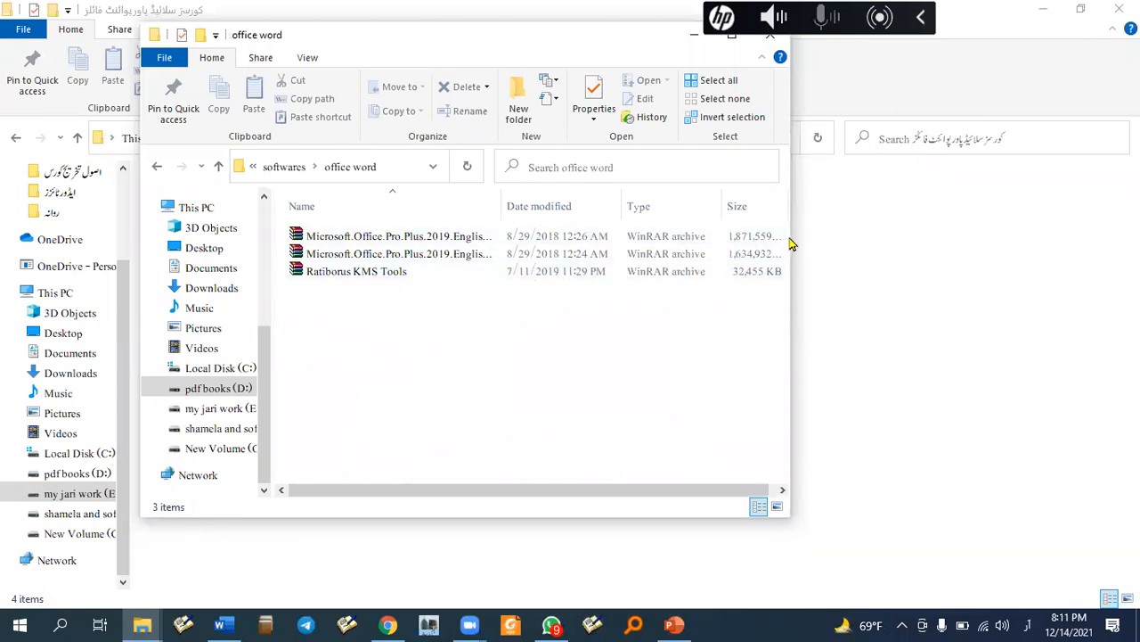
{"action": "left_click_drag", "start_coordinate": [792, 234], "coordinate": [1029, 235]}
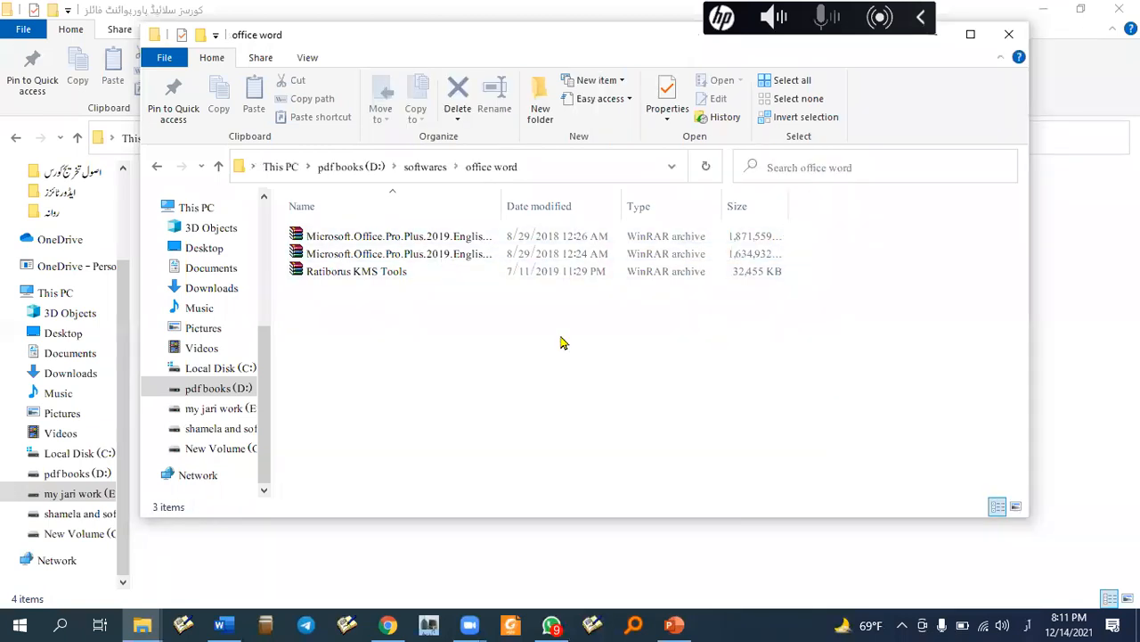
{"action": "left_click", "coordinate": [475, 255]}
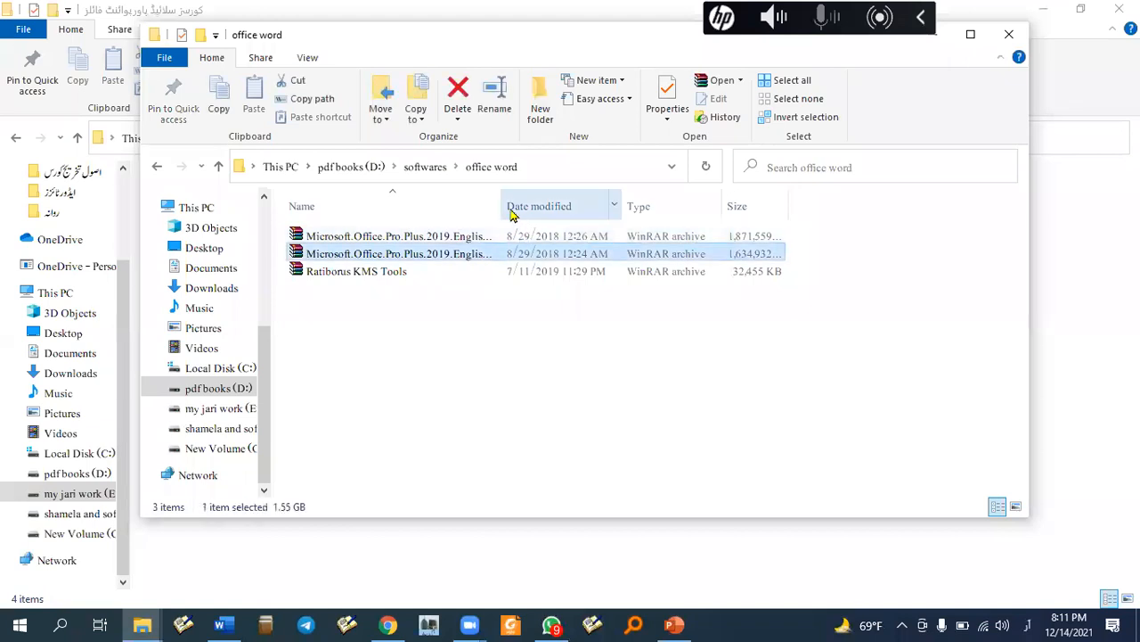
{"action": "left_click_drag", "start_coordinate": [503, 206], "coordinate": [706, 207]}
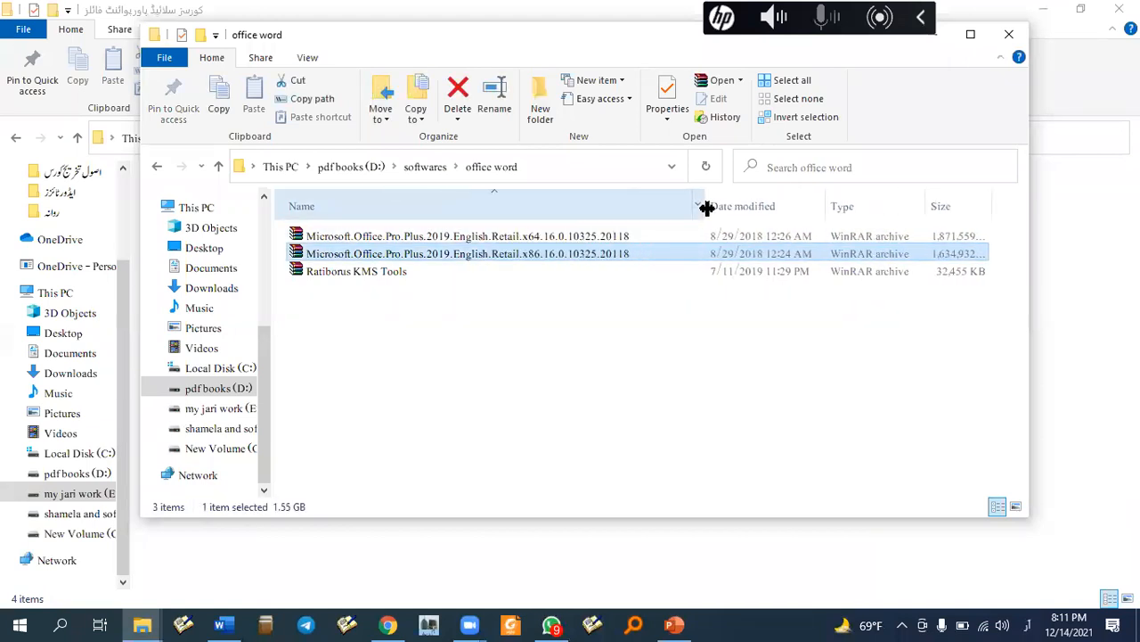
- Select the 1.78 GB x64 Office archive, cancelling an accidental rename along the way
{"action": "left_click", "coordinate": [512, 236]}
{"action": "left_click", "coordinate": [496, 258]}
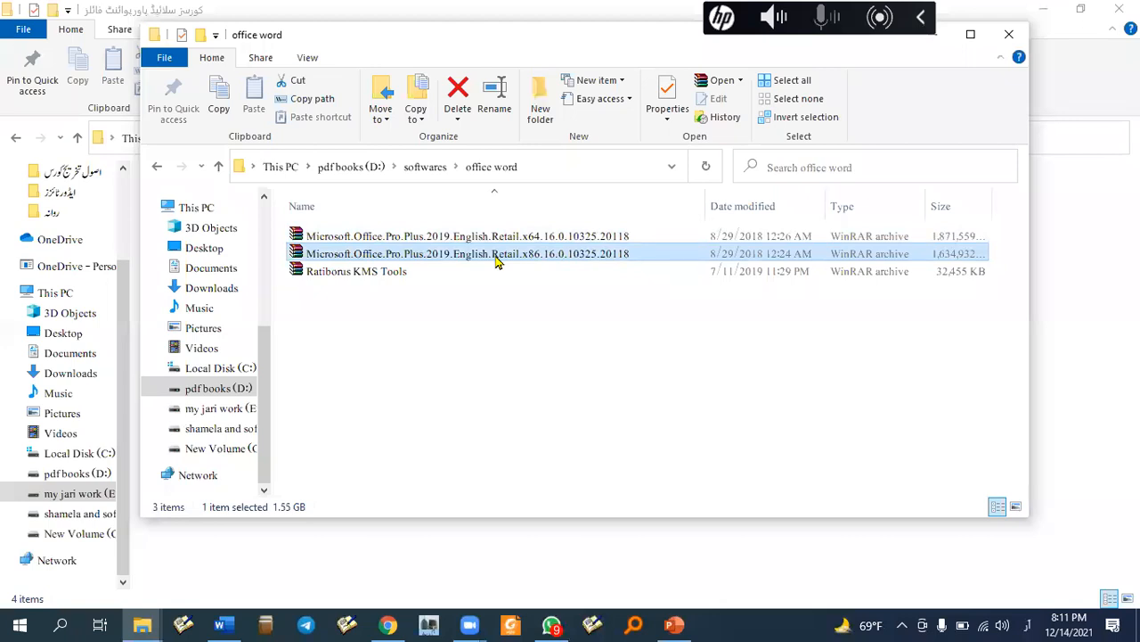
{"action": "left_click", "coordinate": [448, 253]}
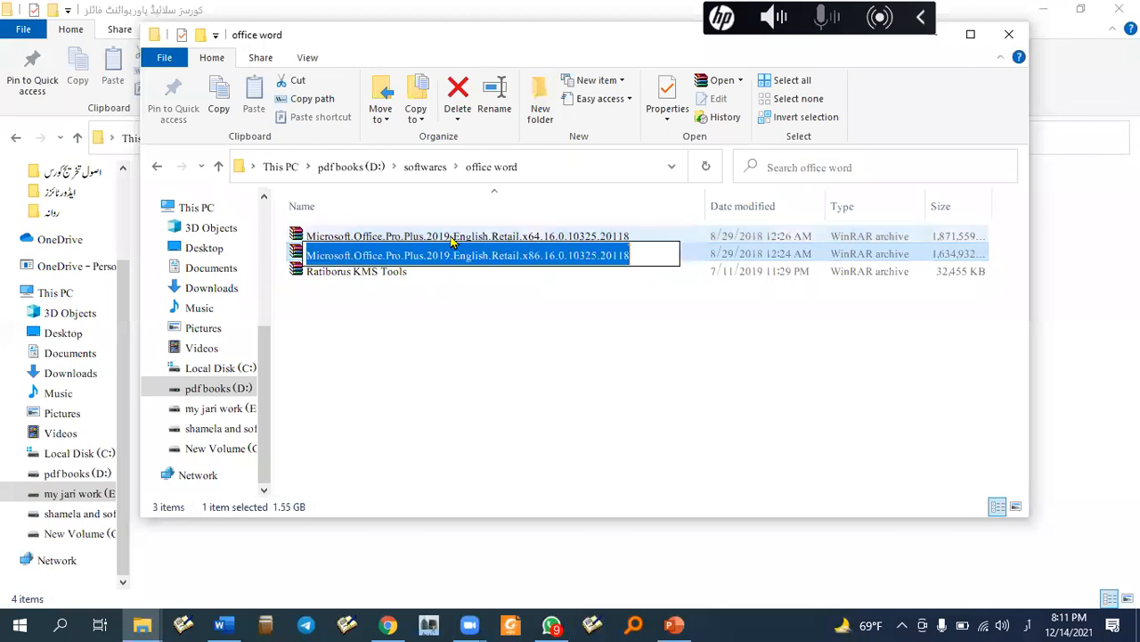
{"action": "left_click", "coordinate": [453, 242]}
{"action": "key", "text": "Down"}
{"action": "left_click", "coordinate": [459, 239]}
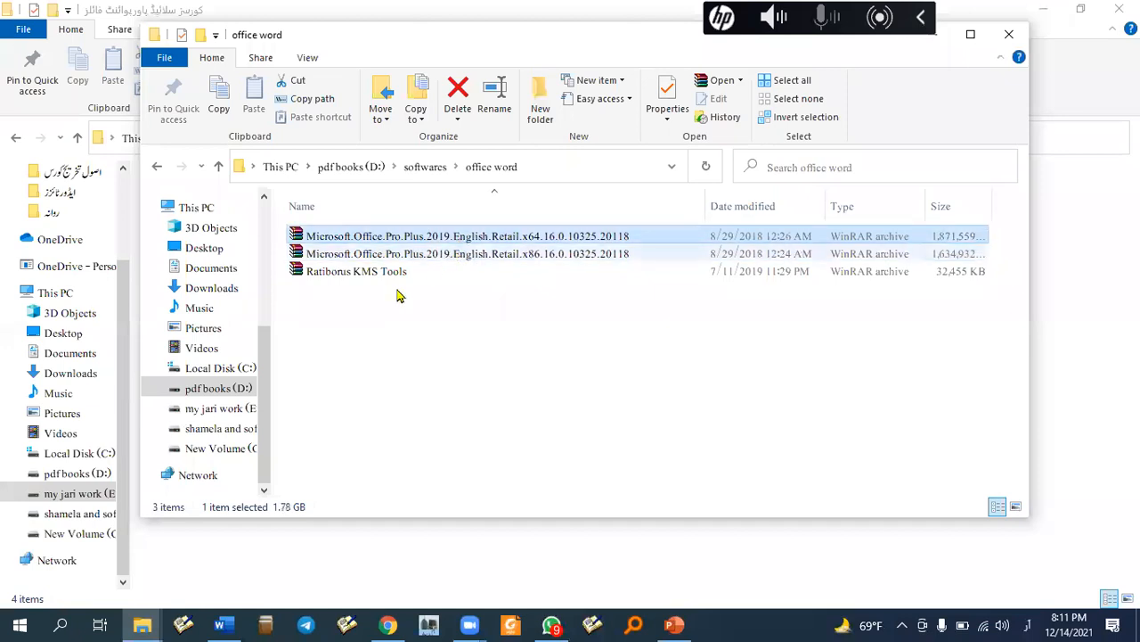
{"action": "left_click", "coordinate": [369, 254]}
{"action": "left_click", "coordinate": [454, 239]}
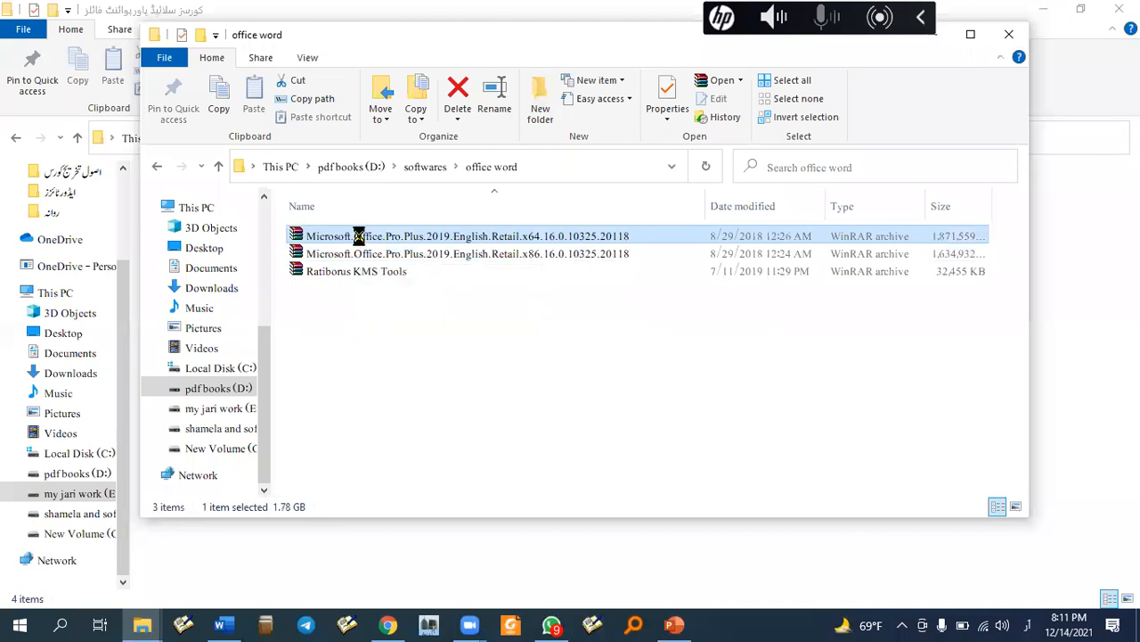
- Extract the x64 Office Pro Plus 2019 archive with WinRAR into its own same-named folder
{"action": "right_click", "coordinate": [364, 241]}
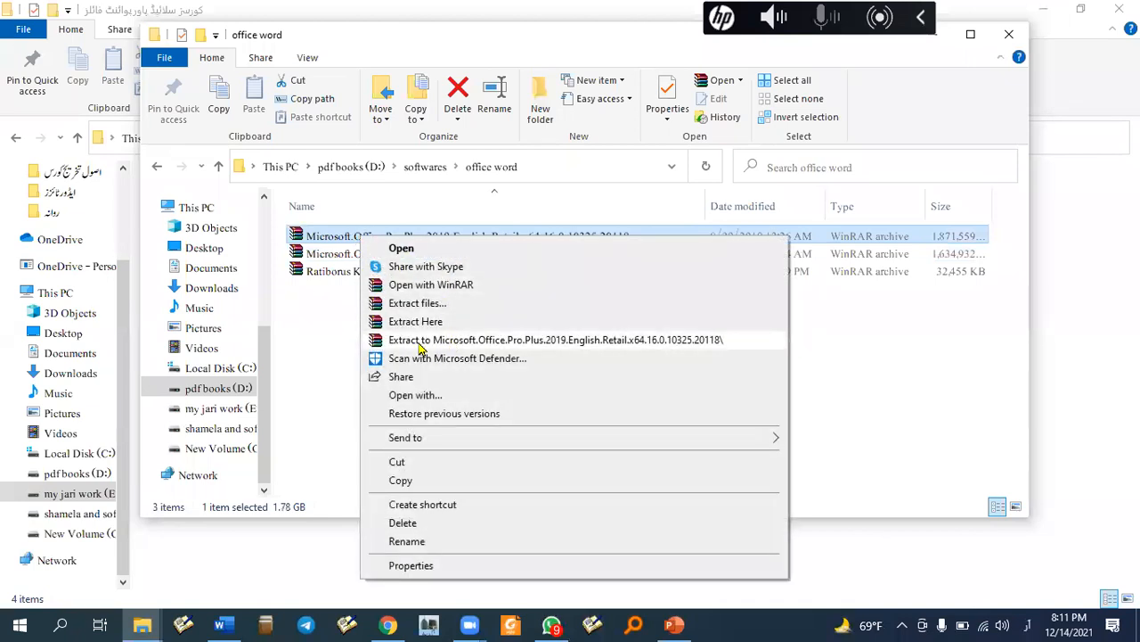
{"action": "left_click", "coordinate": [532, 347]}
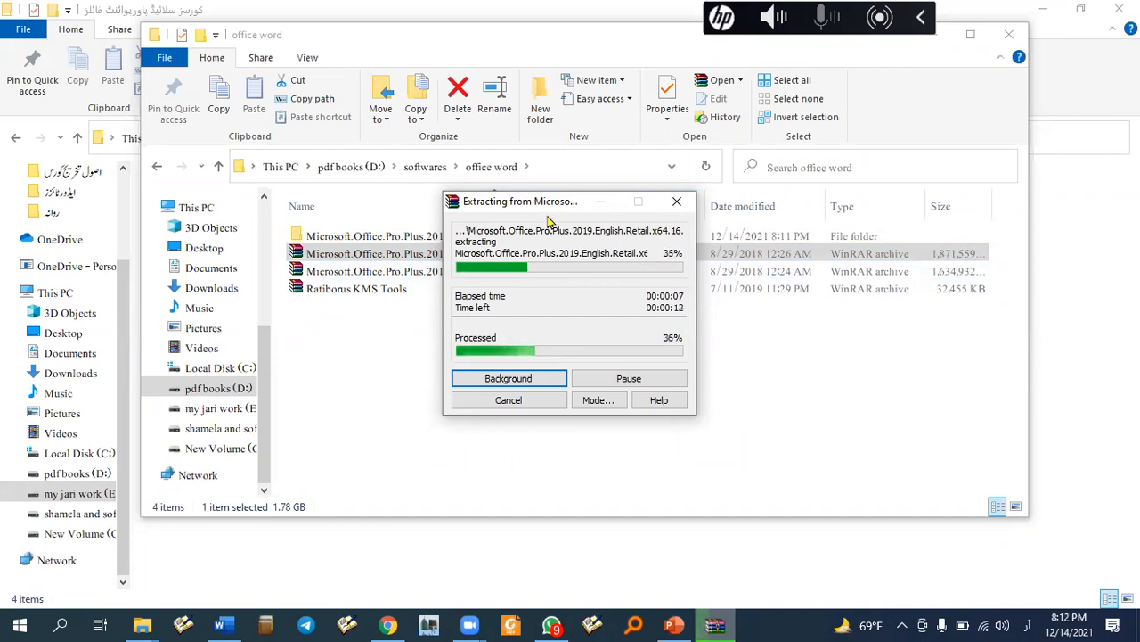
{"action": "left_click_drag", "start_coordinate": [550, 203], "coordinate": [498, 323]}
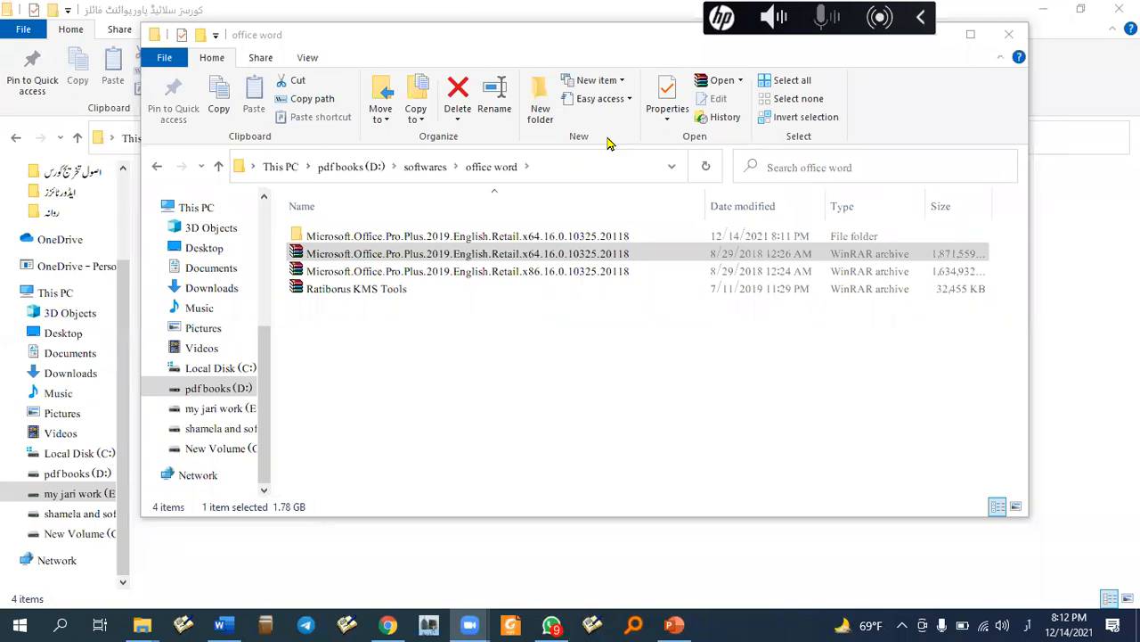
- Open the extracted folder and its subfolder, widening the Name column to read the disc image name
{"action": "double_click", "coordinate": [505, 238]}
{"action": "double_click", "coordinate": [497, 242]}
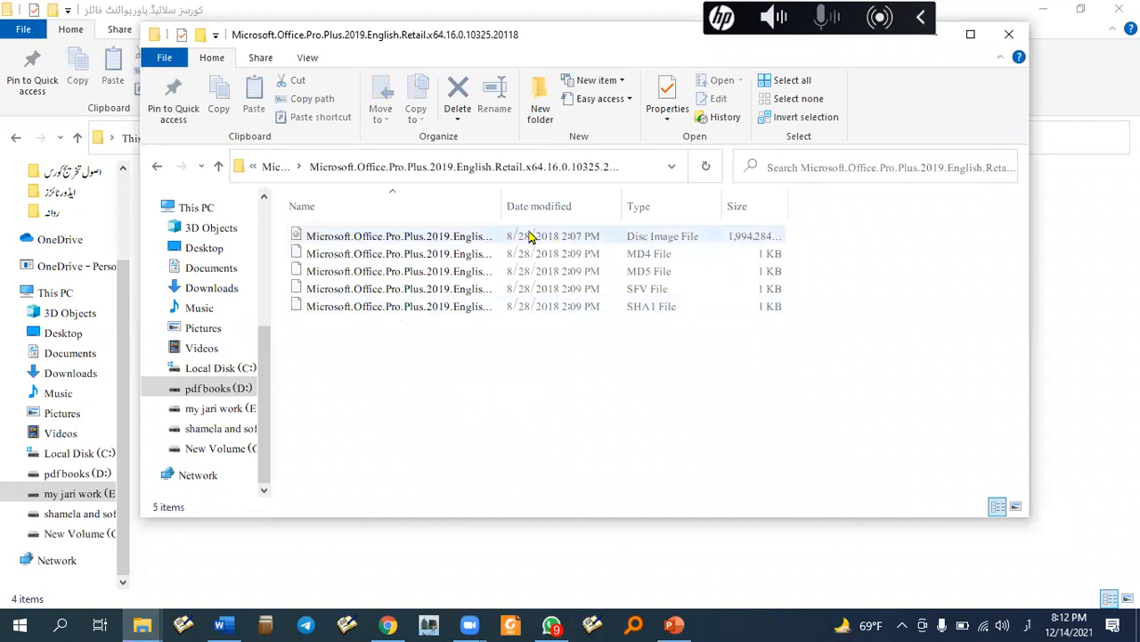
{"action": "left_click_drag", "start_coordinate": [501, 204], "coordinate": [764, 206]}
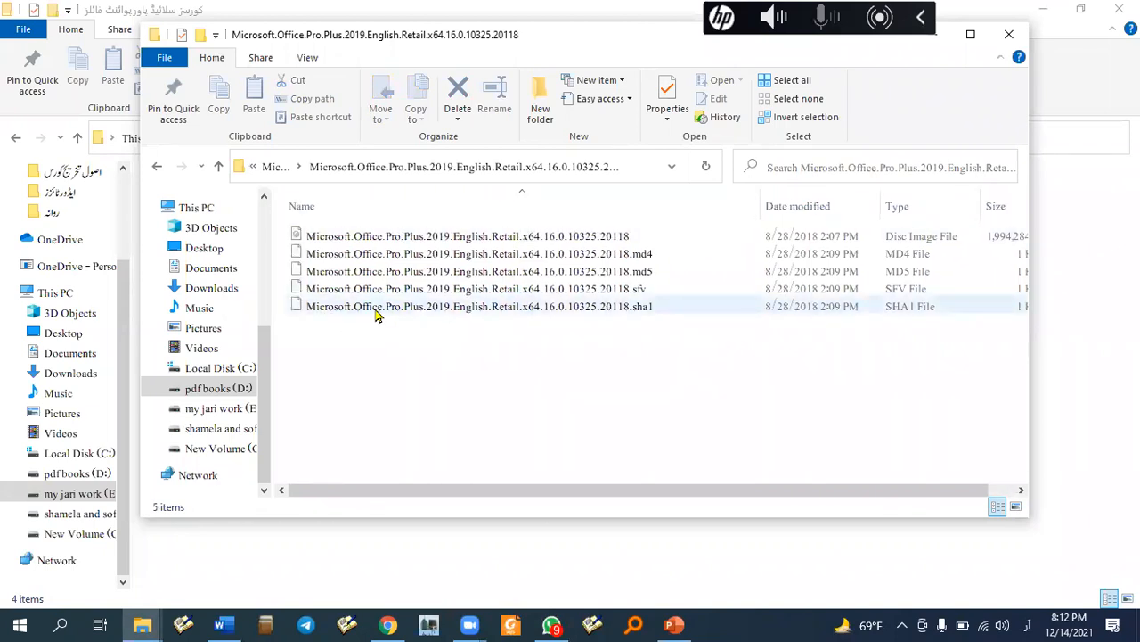
- Go back to the office word folder and close the second Explorer window
{"action": "mouse_move", "coordinate": [375, 315]}
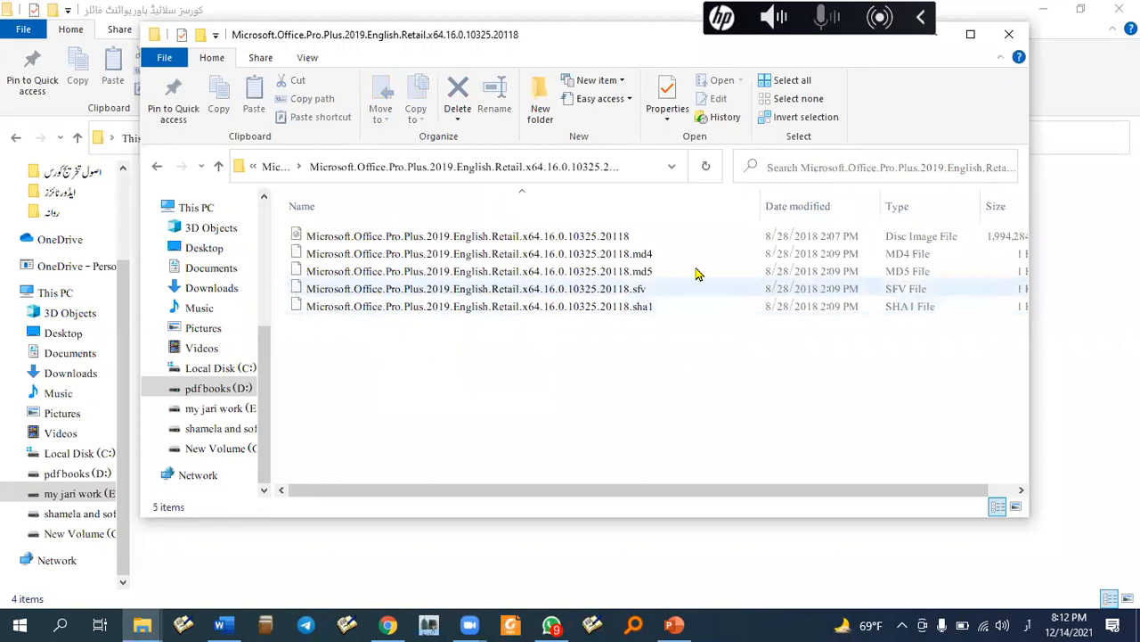
{"action": "left_click", "coordinate": [158, 170]}
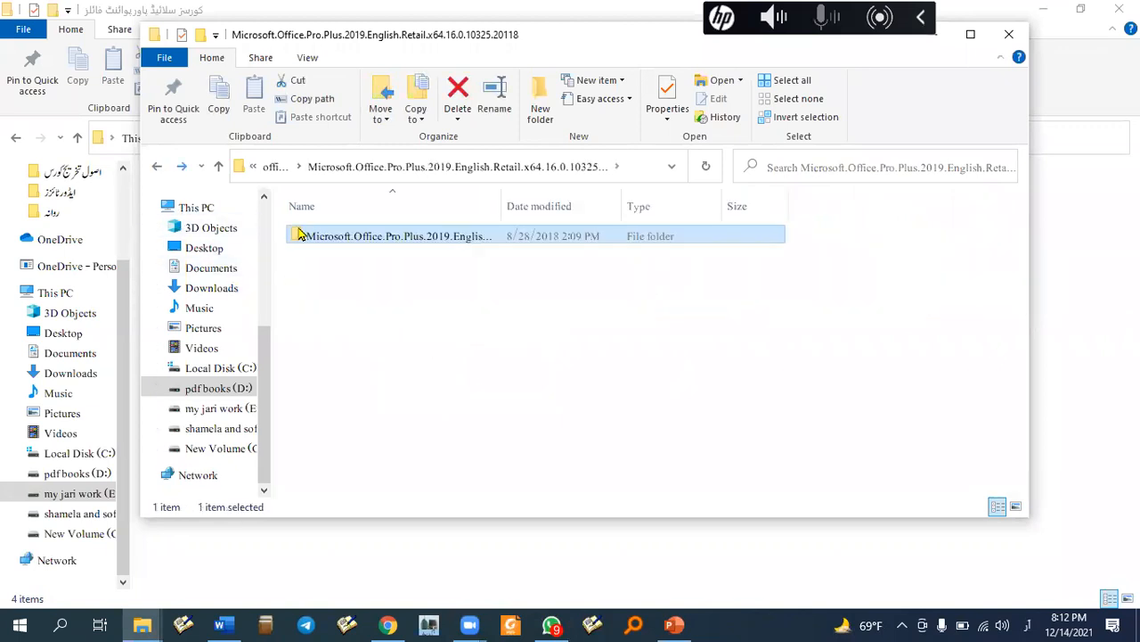
{"action": "left_click", "coordinate": [158, 167]}
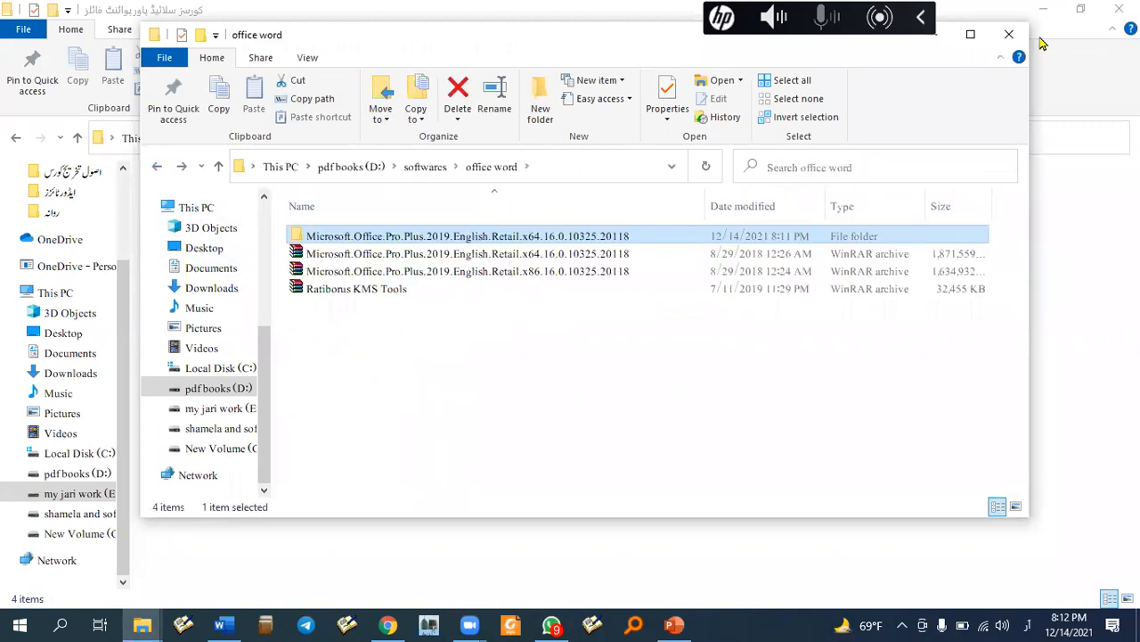
{"action": "key", "text": "Down"}
{"action": "key", "text": "Down"}
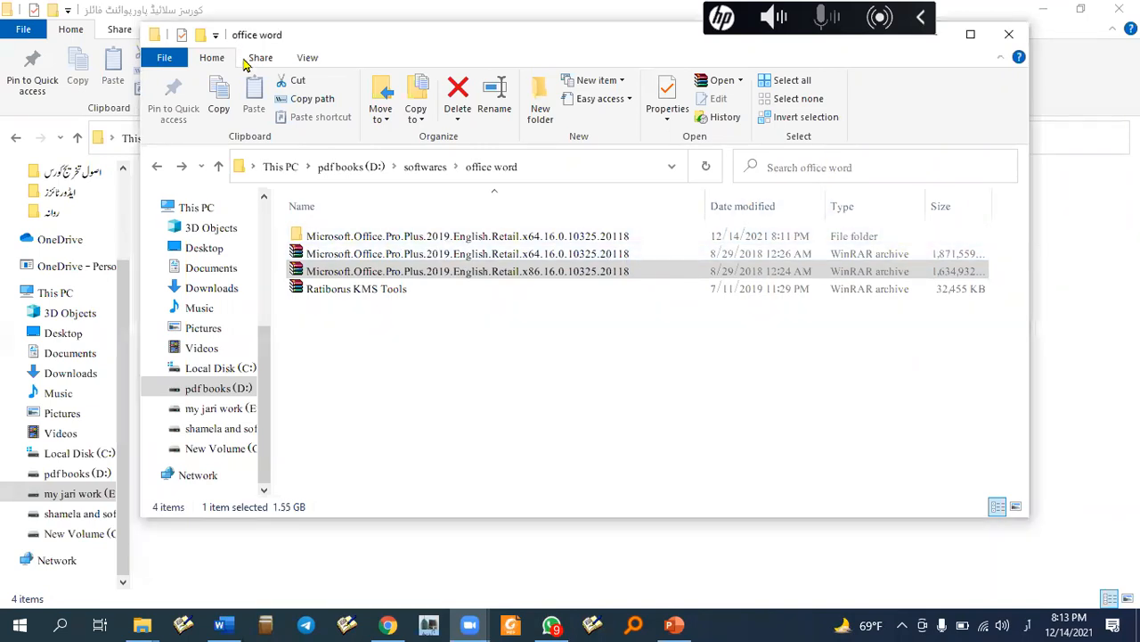
{"action": "left_click_drag", "start_coordinate": [230, 45], "coordinate": [217, 192]}
{"action": "left_click", "coordinate": [996, 182]}
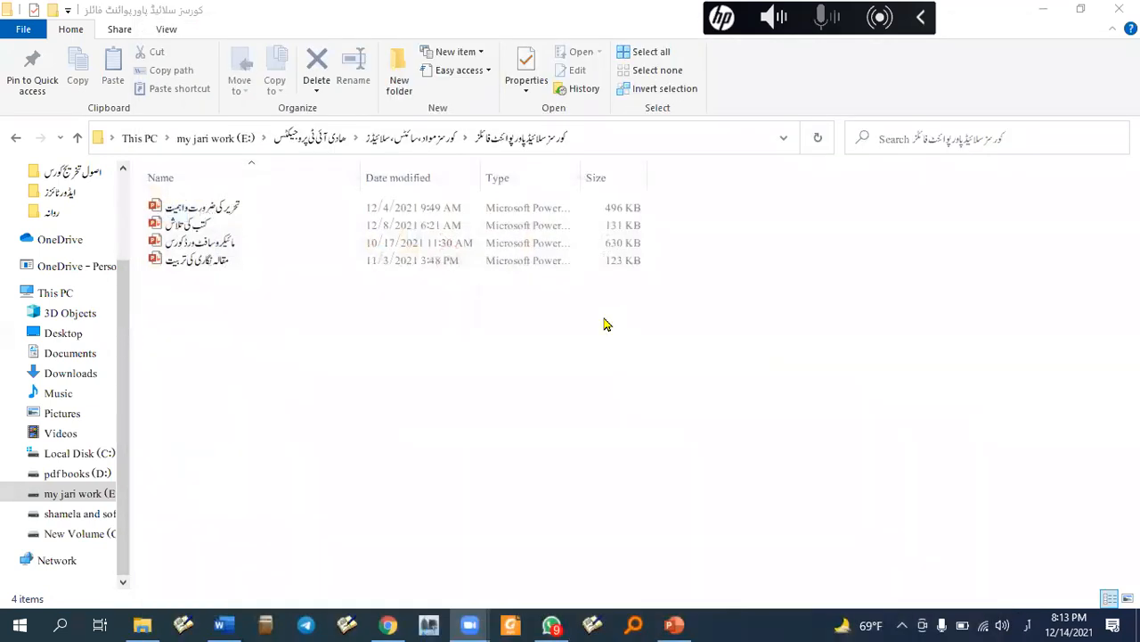